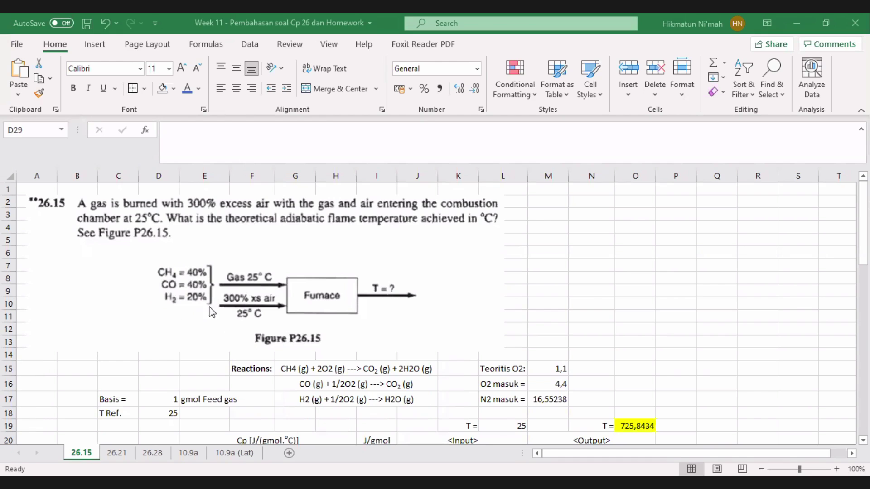
Review the problem 26.15 statement and furnace diagram alongside the reactions, basis and component table below them.
scroll(383, 357, down, 2)
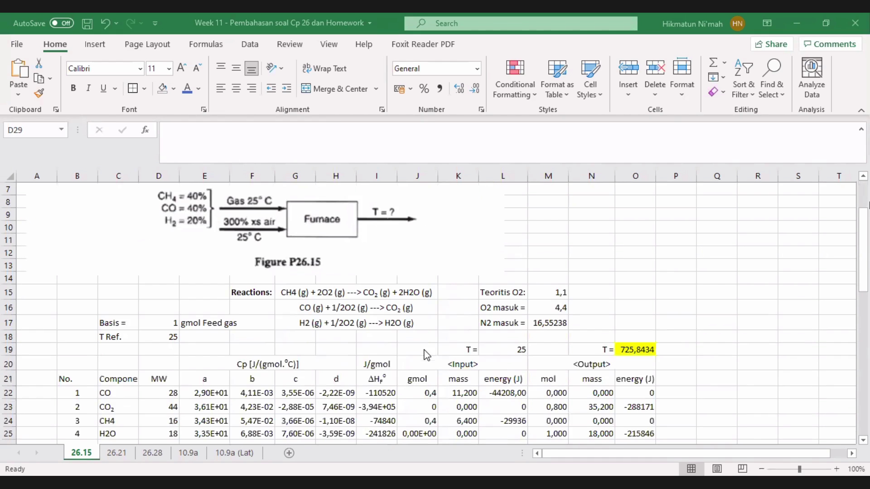
click(863, 439)
click(863, 439)
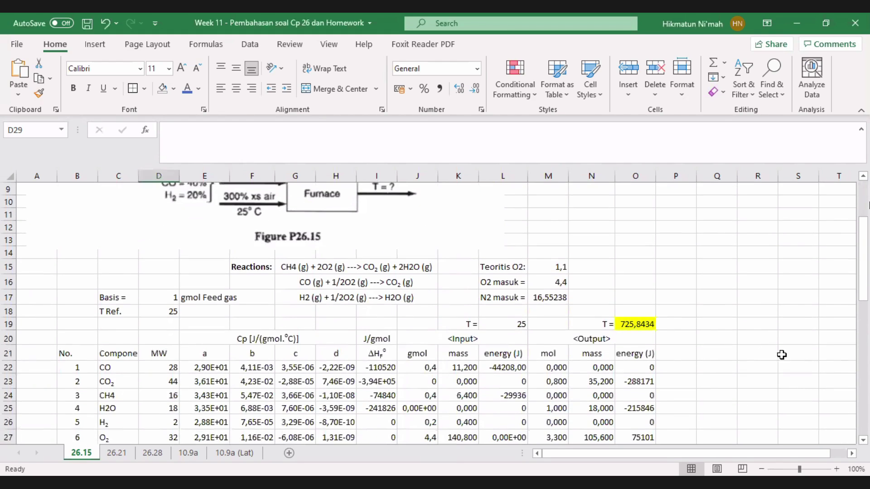
scroll(751, 337, up, 1)
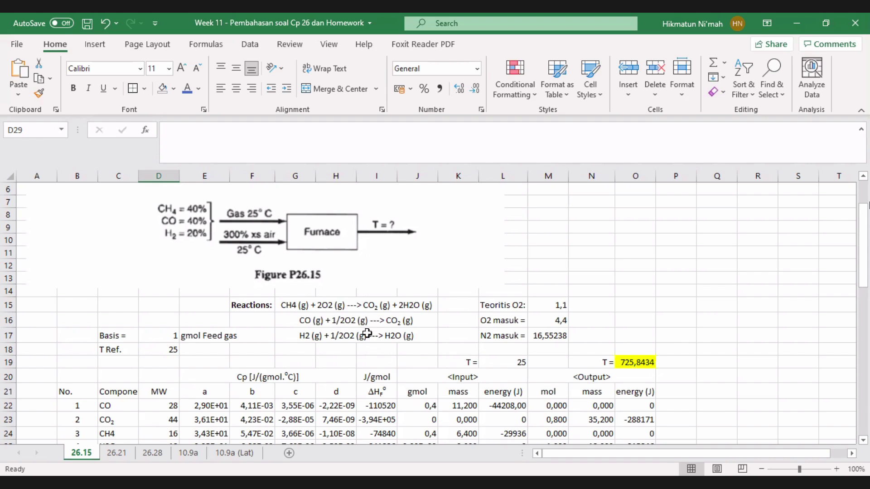
scroll(376, 339, up, 2)
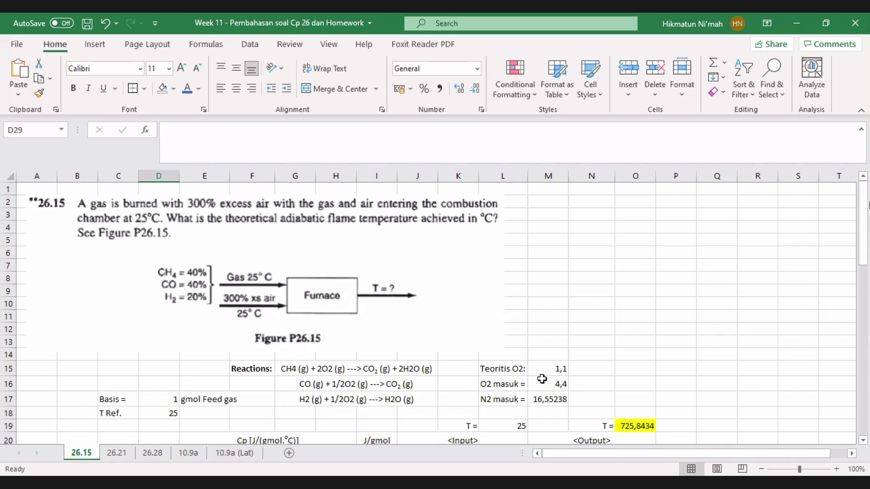
scroll(542, 379, down, 2)
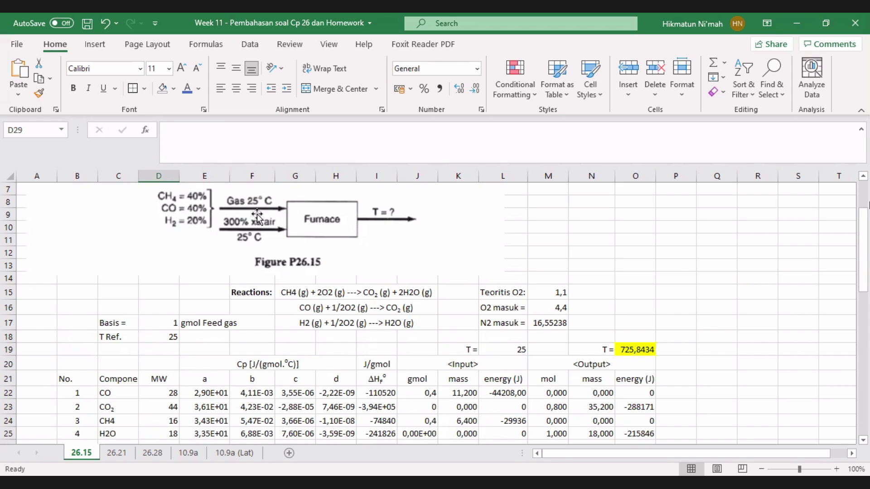
scroll(228, 208, up, 2)
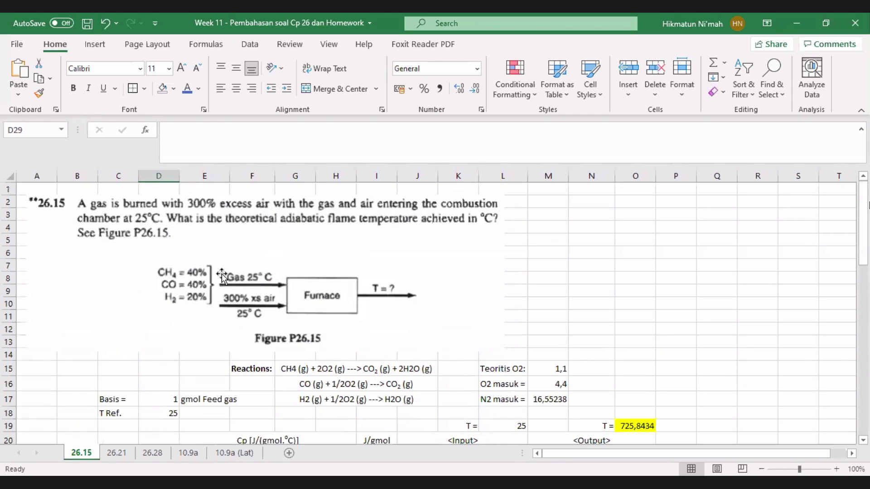
Examine the formulas for theoretical O2, incoming O2 and incoming N2 in cells M15 to M17.
scroll(227, 300, down, 1)
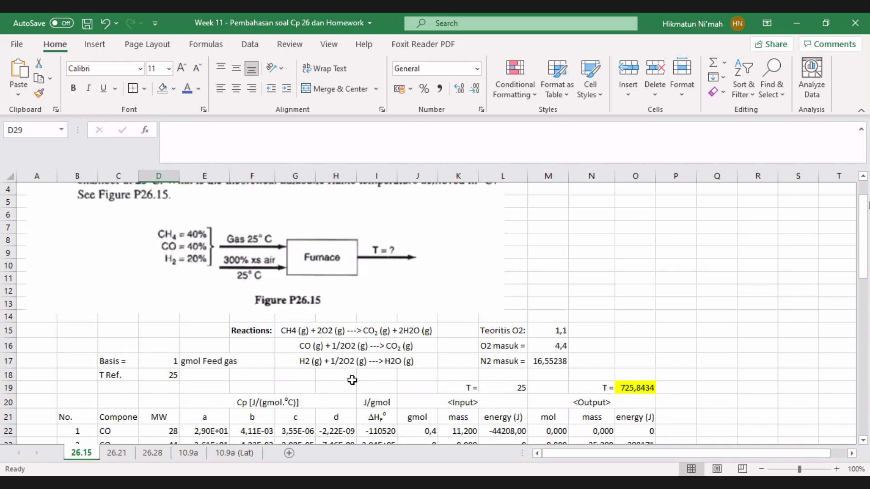
click(557, 330)
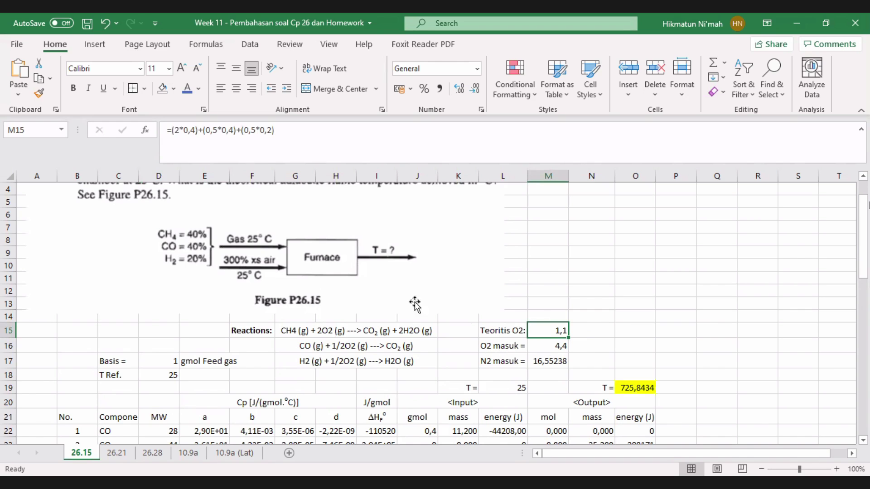
click(557, 347)
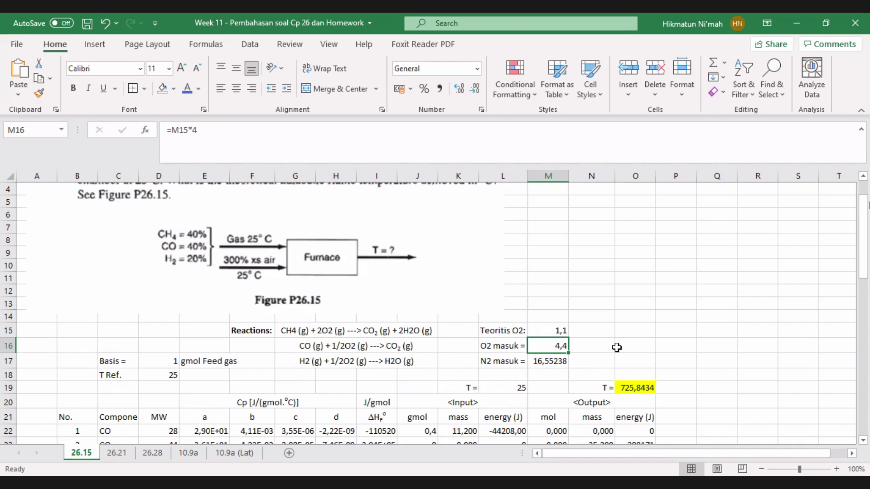
click(566, 360)
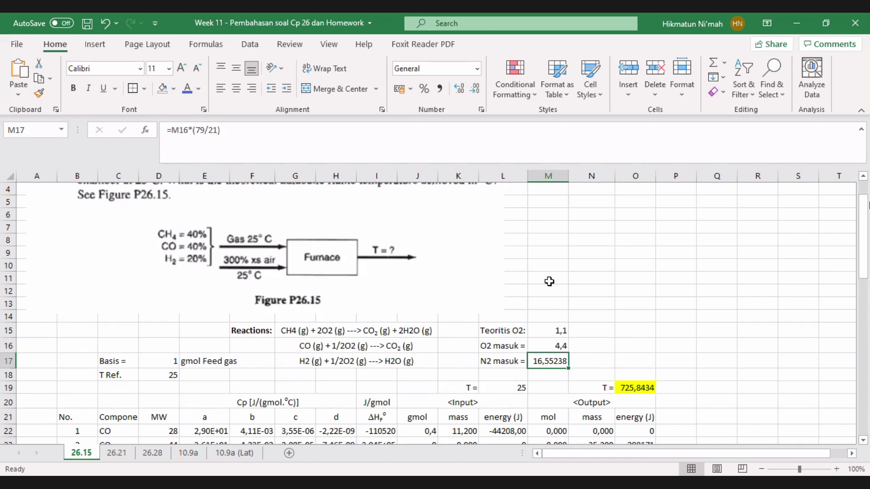
click(272, 131)
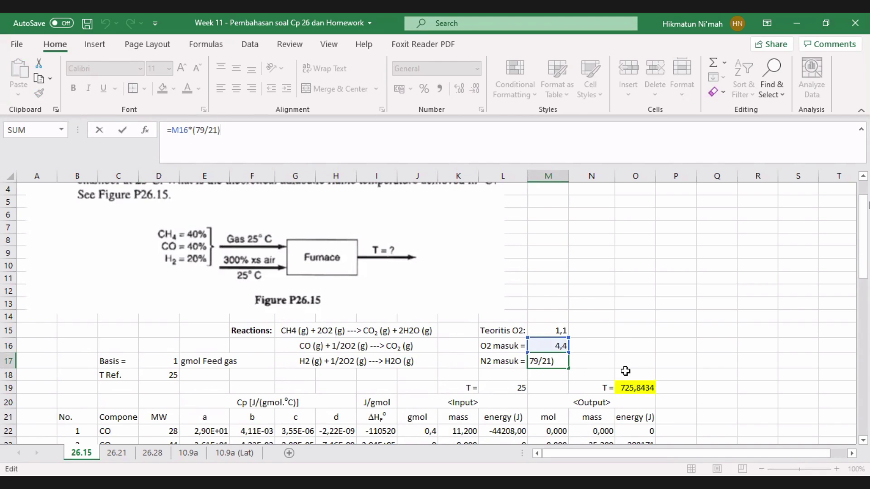
key(Return)
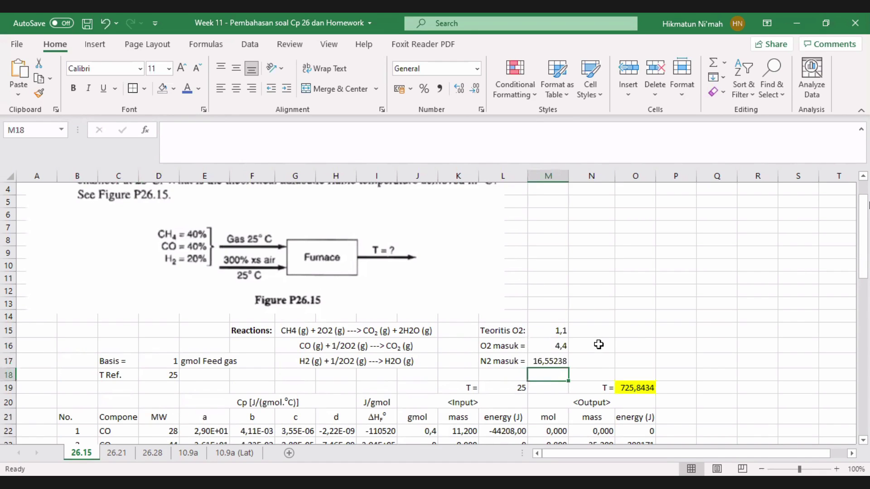
Examine the component table's Cp coefficients and input section, and check CO's input and output mole cells.
scroll(468, 356, down, 2)
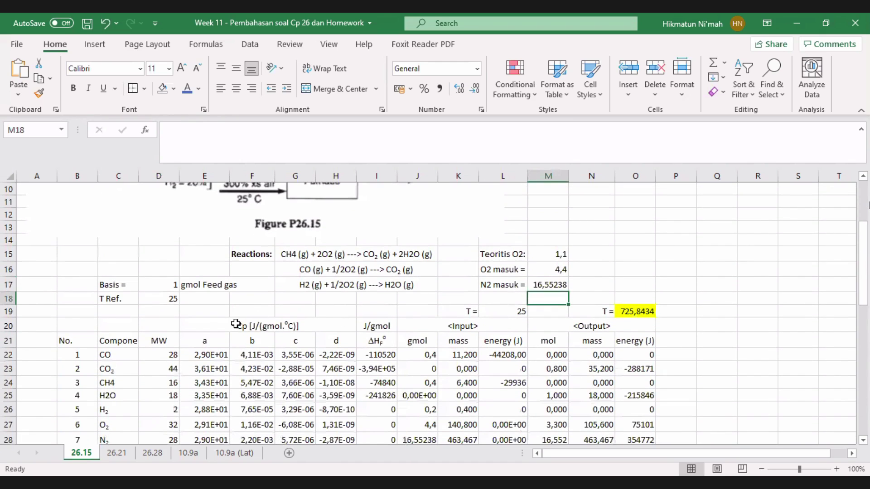
scroll(236, 324, down, 2)
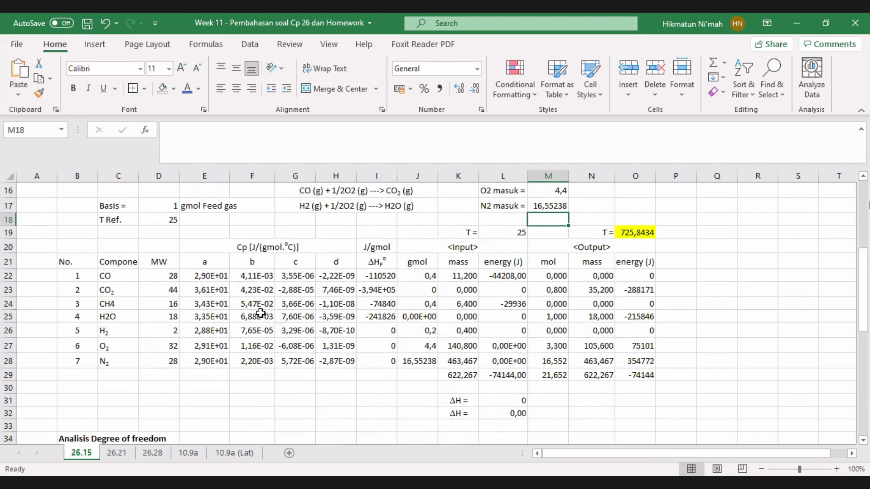
scroll(260, 313, up, 1)
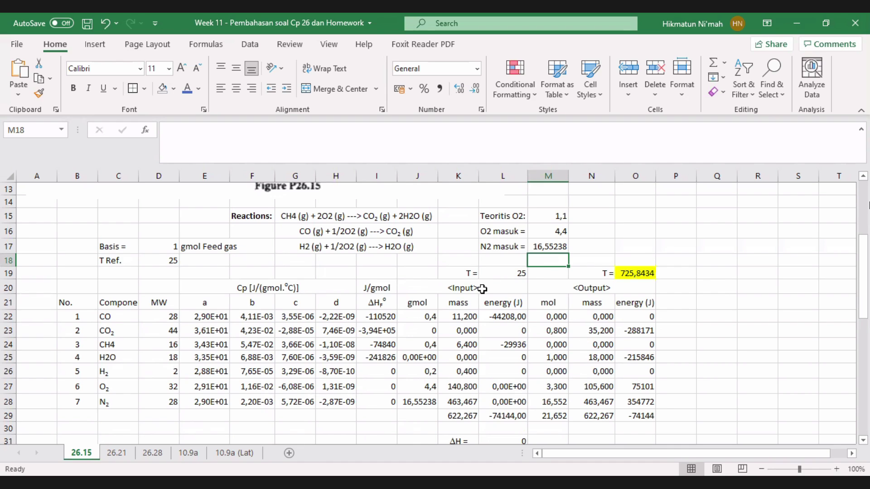
click(466, 292)
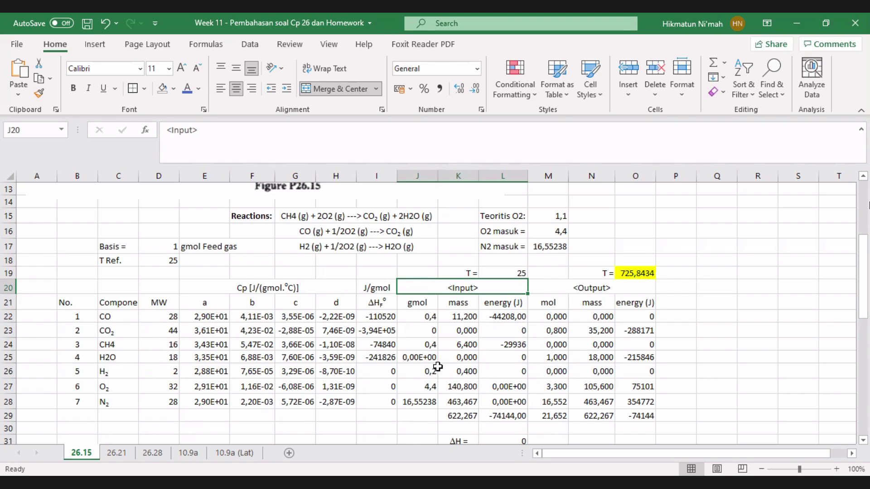
click(424, 319)
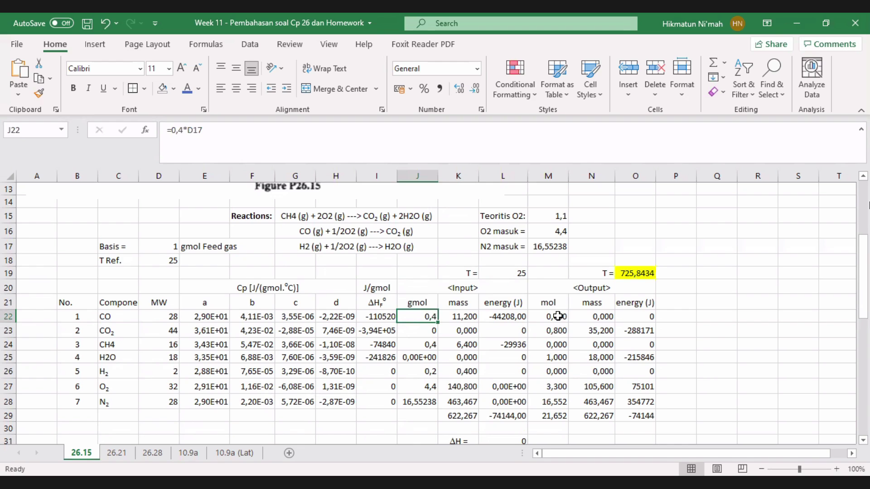
click(558, 317)
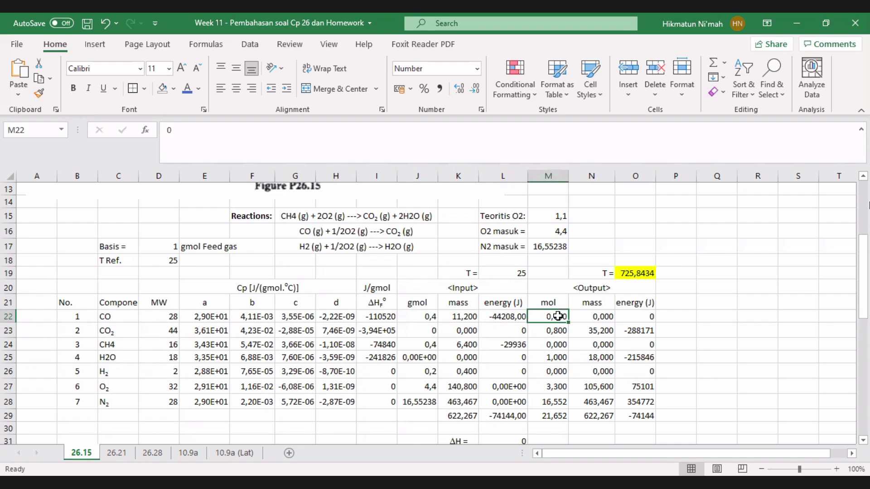
Check CO2's input moles and trace the references of its output mole formula in M23.
click(423, 330)
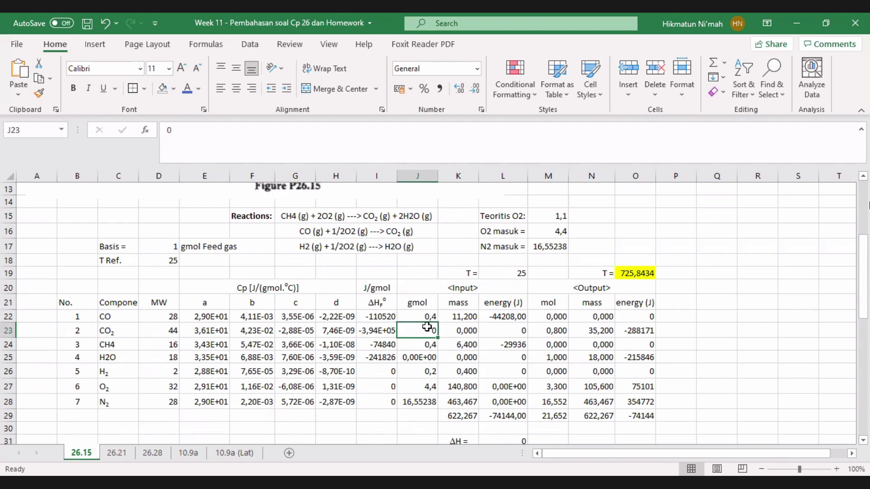
click(558, 332)
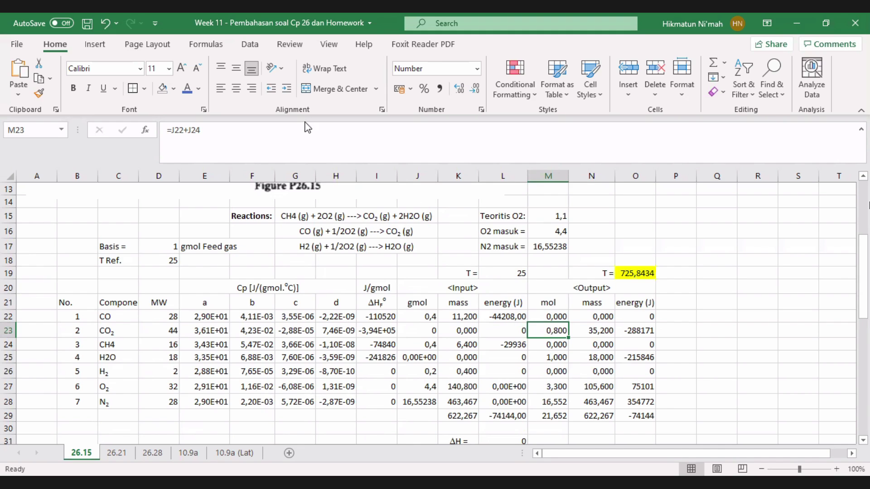
click(274, 126)
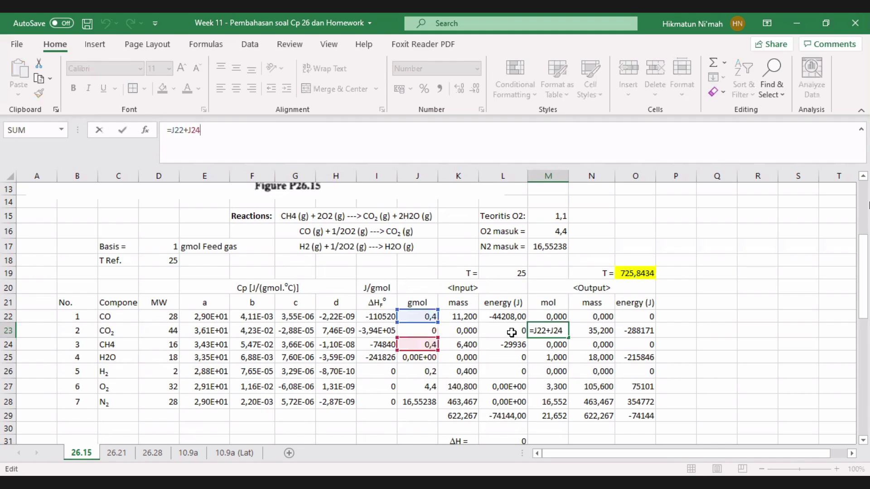
key(Return)
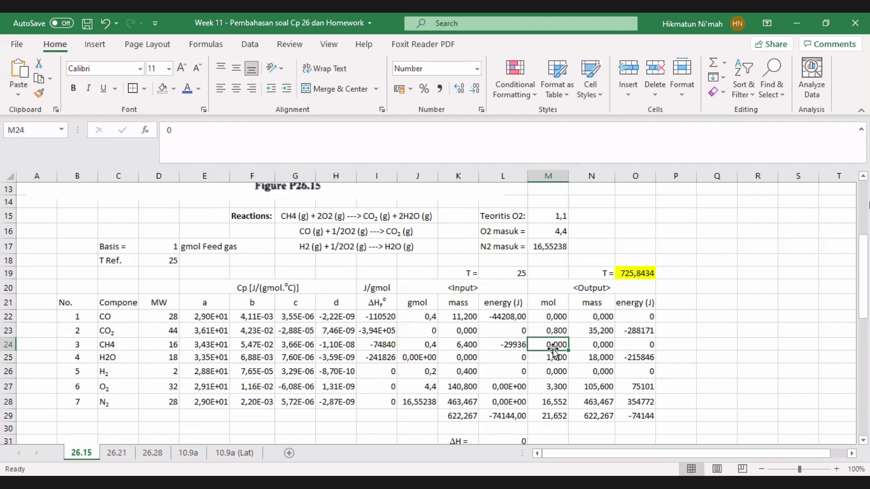
Inspect the input and output mole cells for CH4 and H2O, including the H2O formula in M25.
click(419, 345)
click(554, 345)
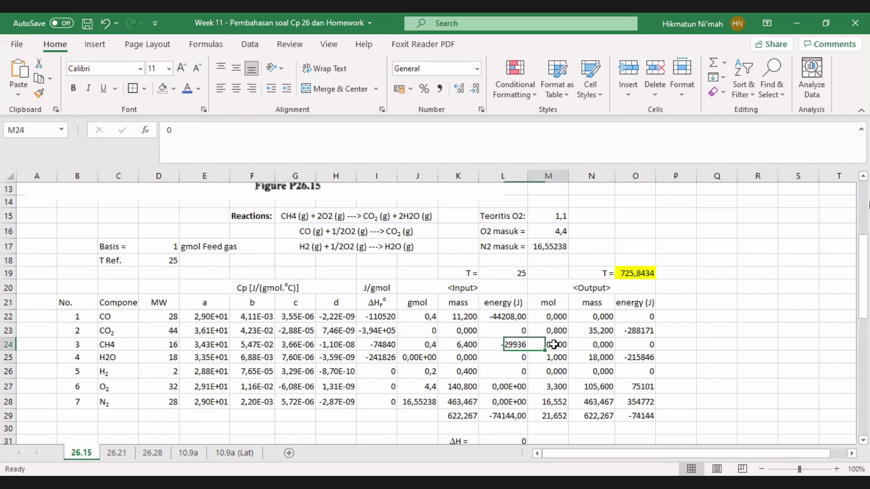
click(430, 358)
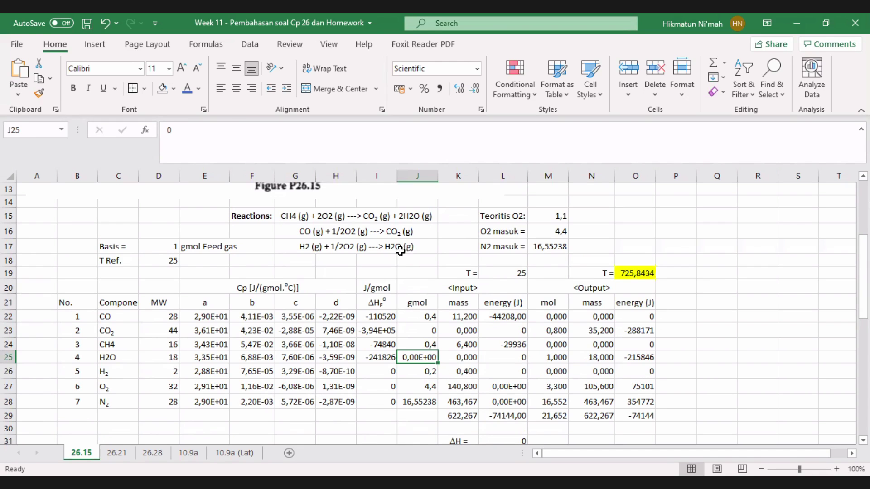
click(556, 359)
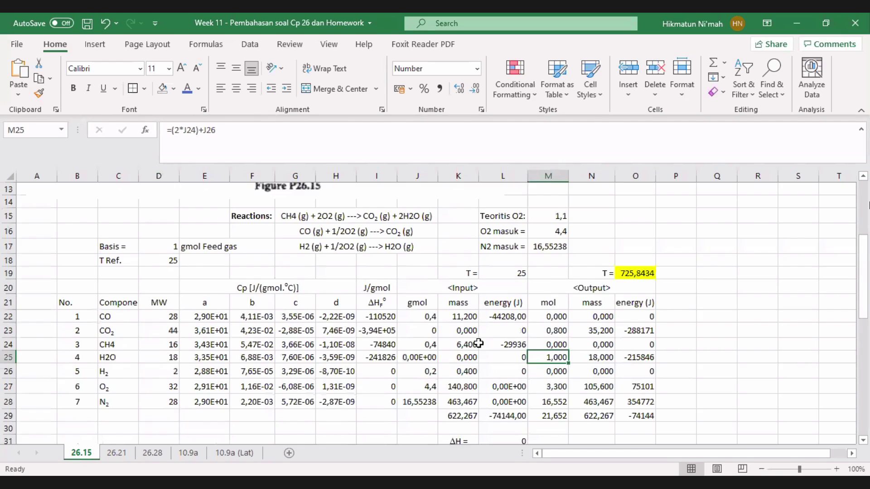
Examine the input mass column, its total formula in K29 and the molecular weight of CO.
scroll(478, 344, down, 1)
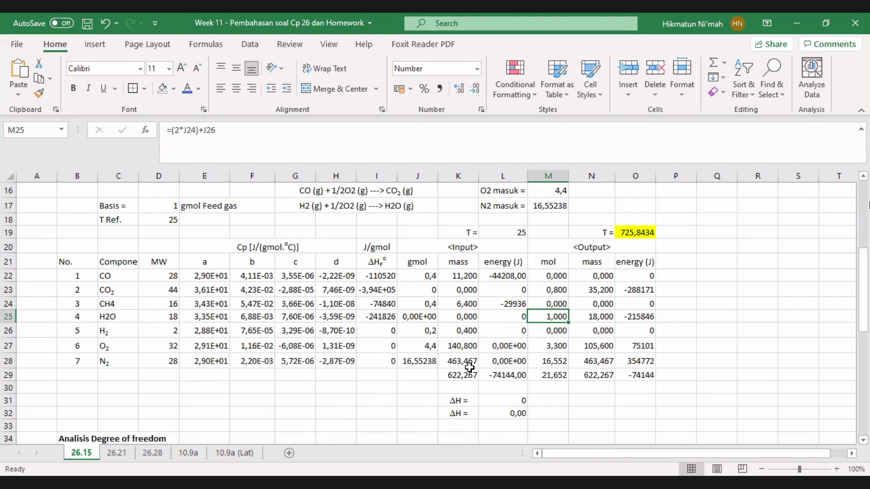
scroll(591, 386, up, 1)
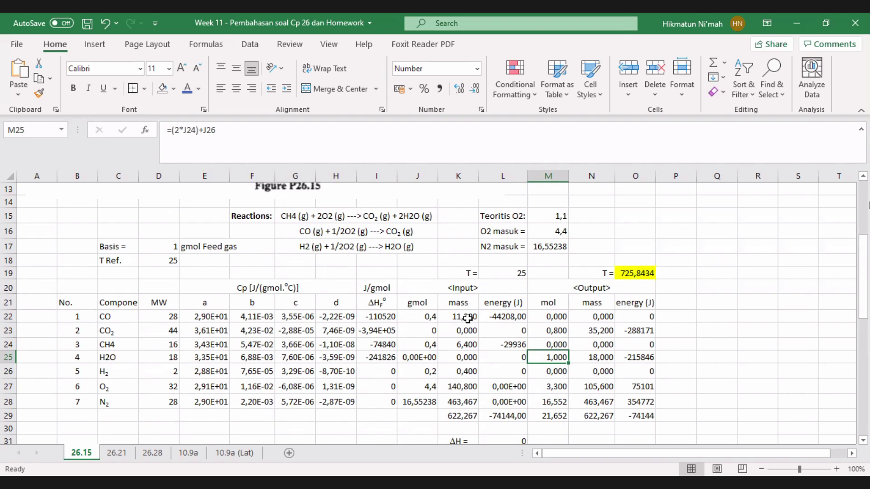
click(463, 417)
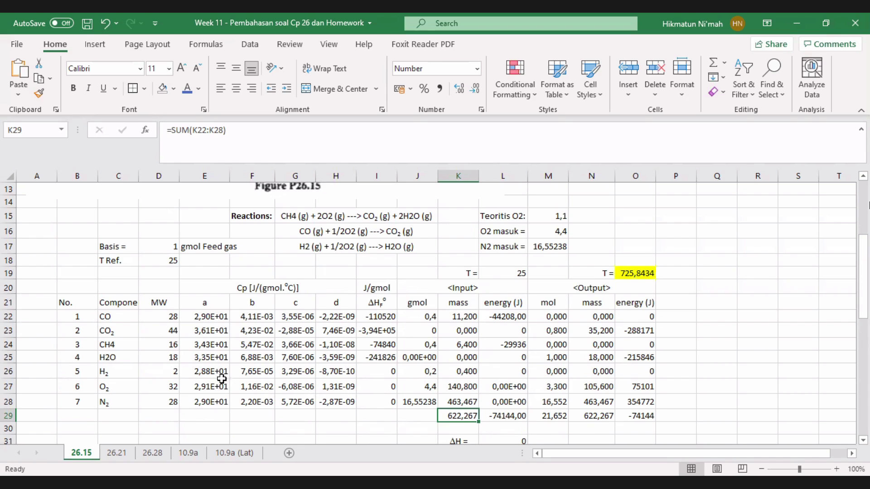
click(164, 317)
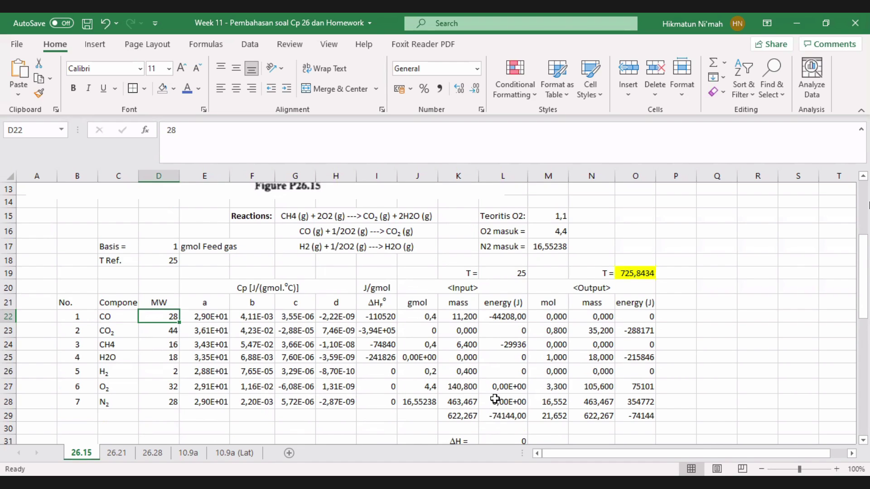
Trace the references of CO's input energy formula in L22 and check the energy total formula in L29.
click(517, 318)
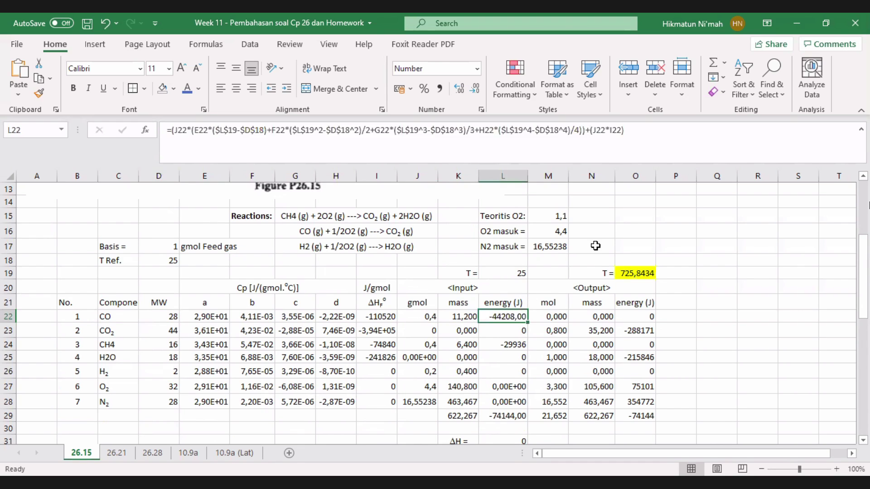
click(637, 132)
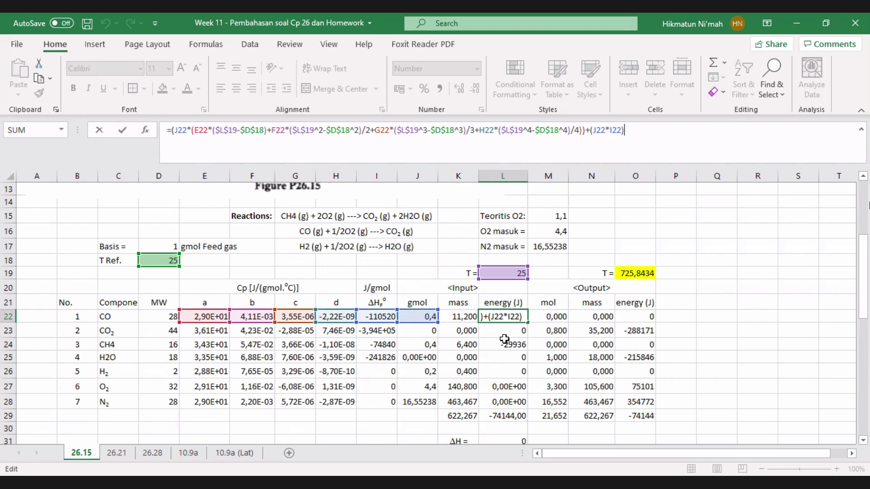
key(Return)
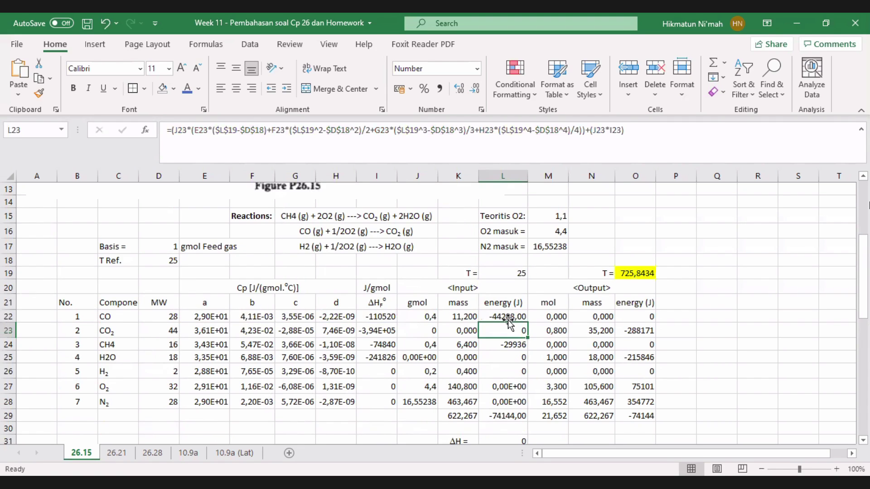
click(508, 417)
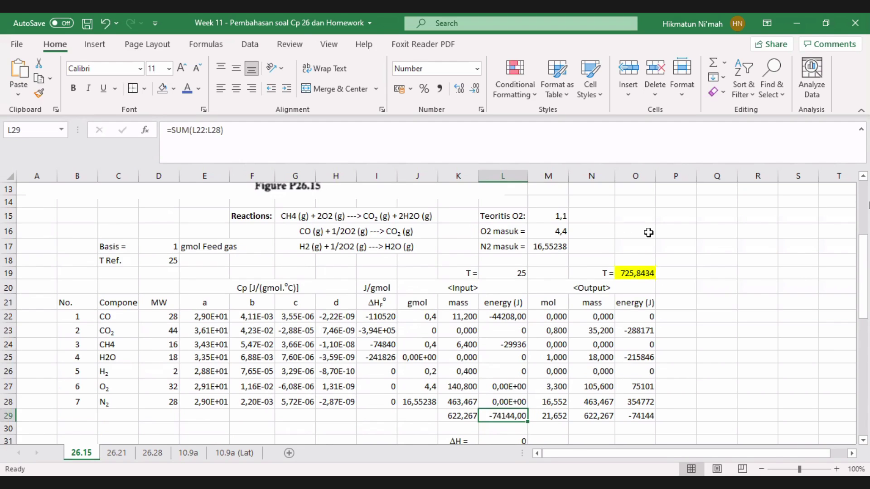
Compare the furnace diagram's unknown outlet temperature with the highlighted output temperature in cell O19.
scroll(649, 232, up, 1)
scroll(666, 263, up, 1)
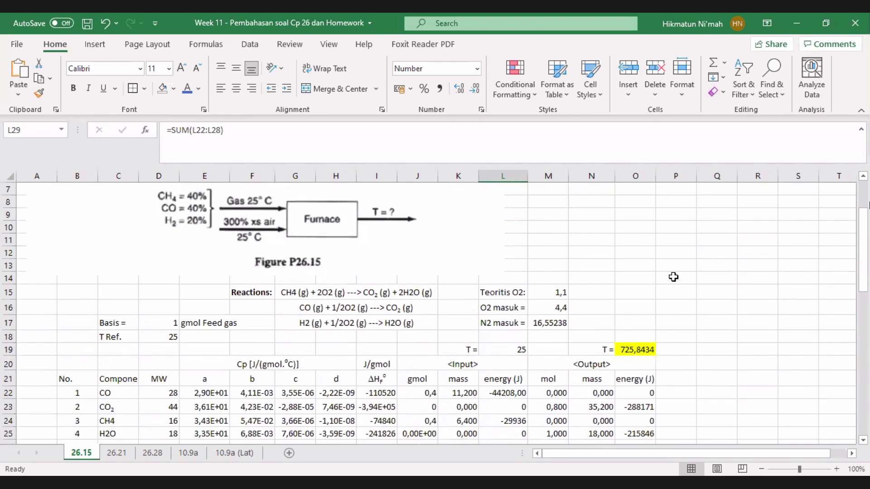
scroll(657, 272, down, 2)
click(634, 273)
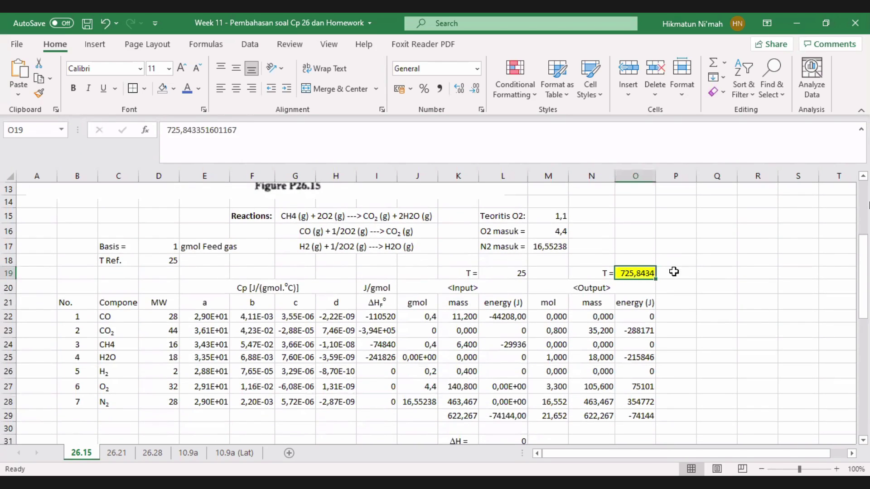
Trace the output energy formulas for CO in O22 and CO2 in O23, and check the output energy total in O29.
click(638, 317)
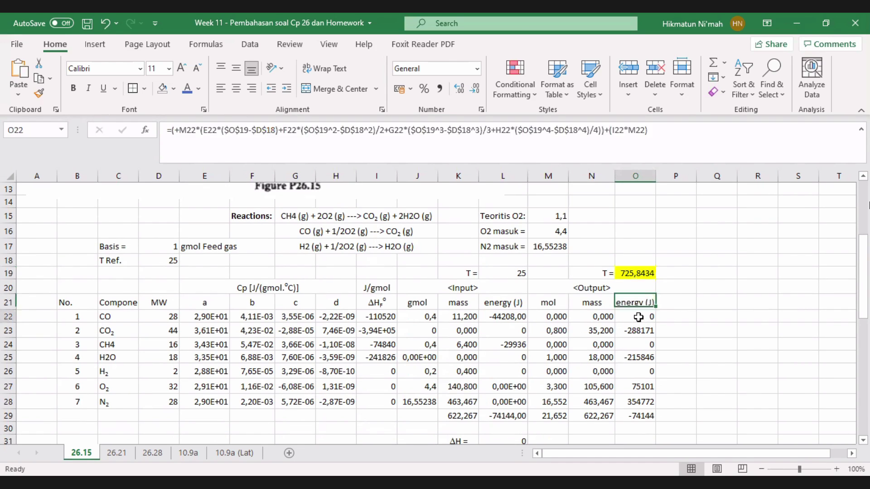
click(661, 128)
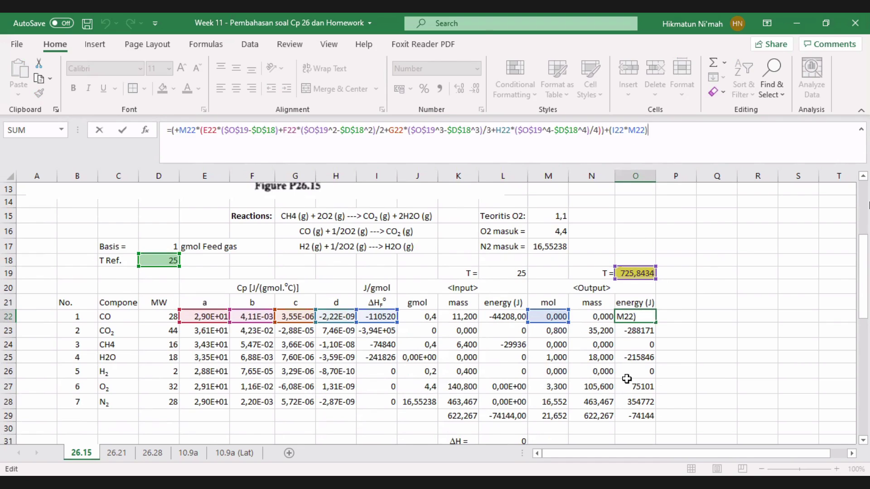
click(637, 333)
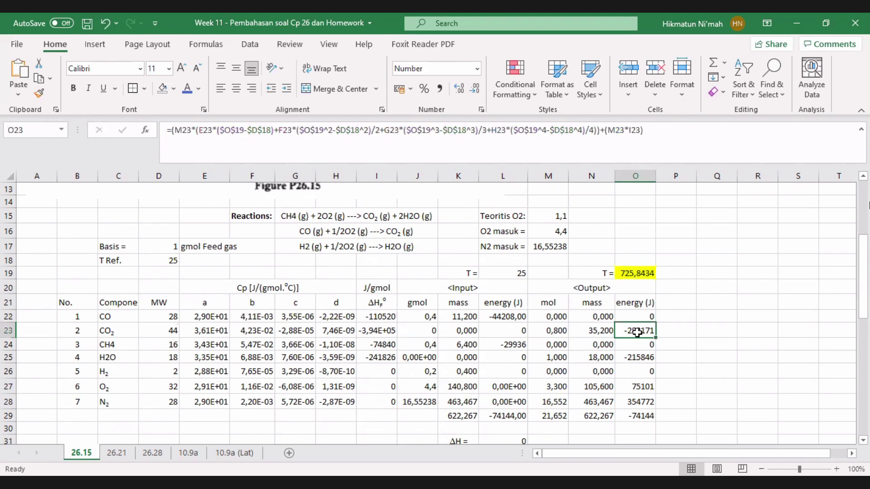
click(636, 418)
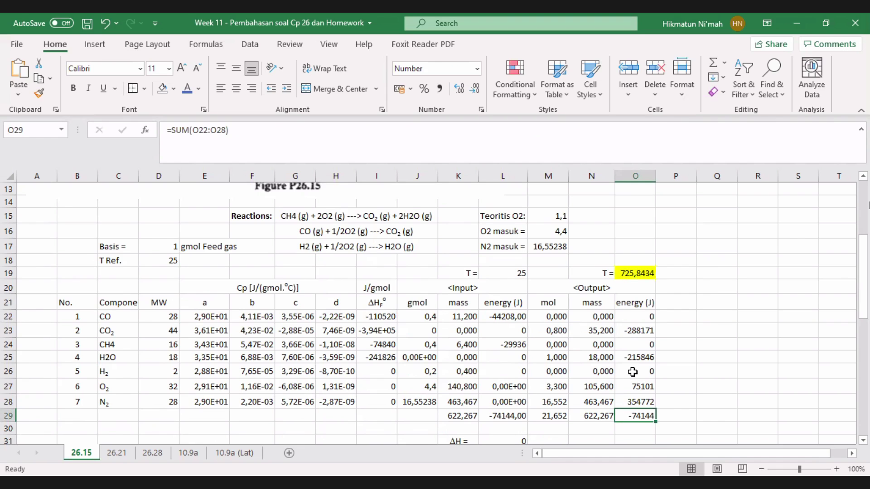
scroll(616, 372, down, 2)
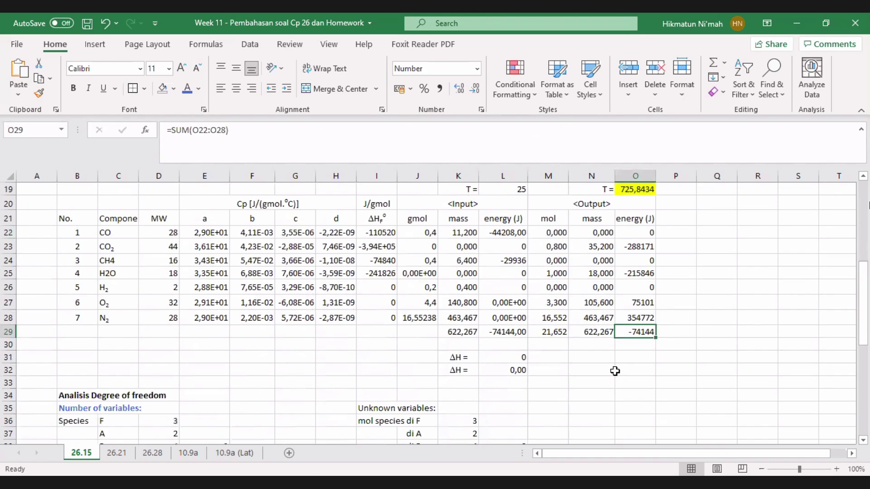
scroll(615, 371, up, 1)
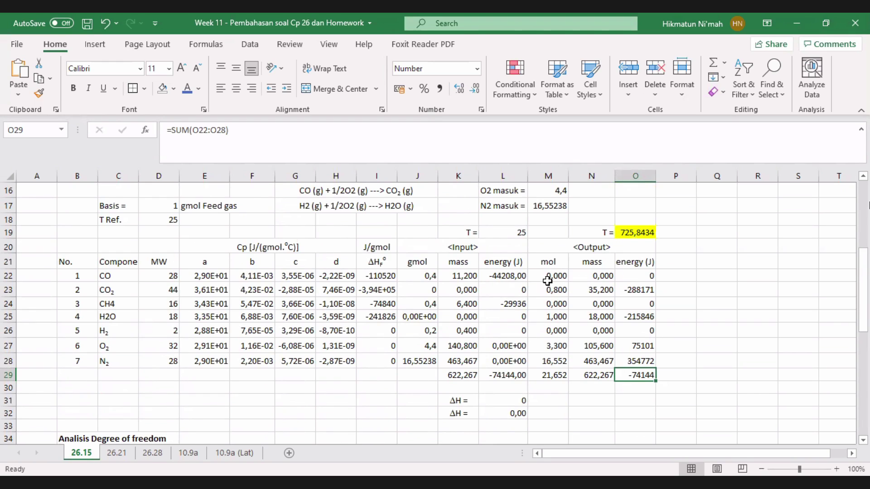
Compare the output mass total in N29 with the input mass total in K29, and check the output energy total in O29.
click(594, 376)
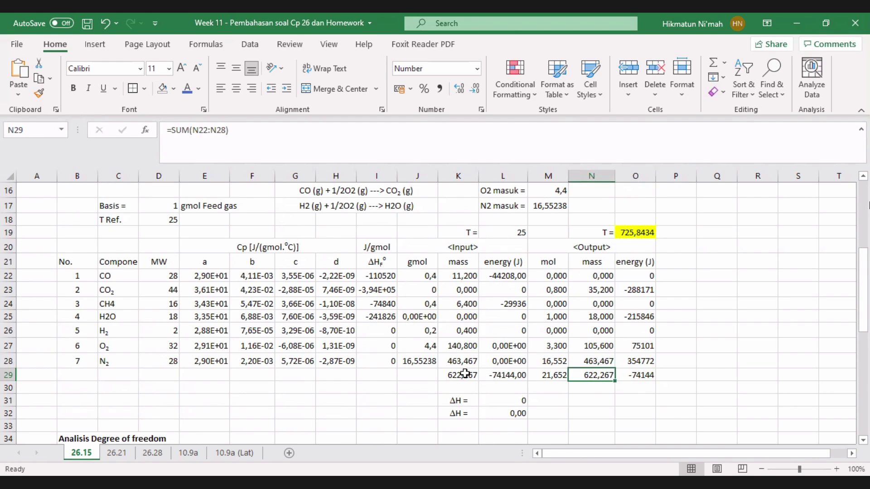
click(460, 376)
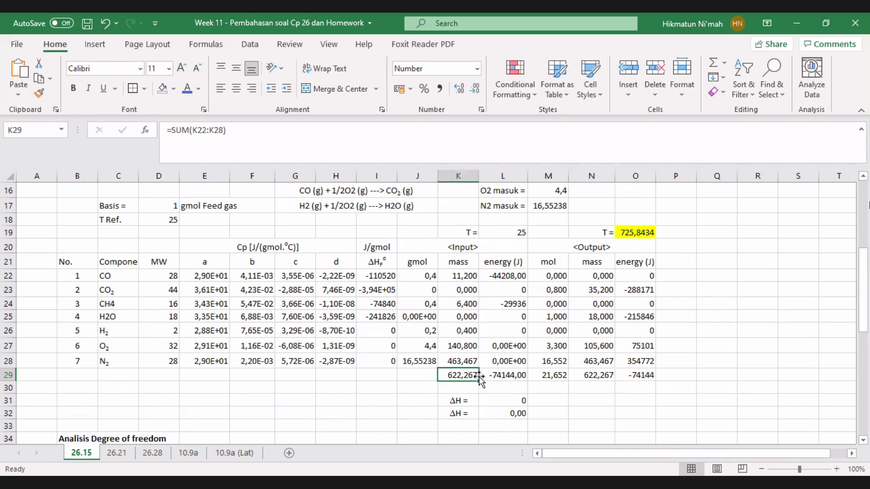
click(606, 377)
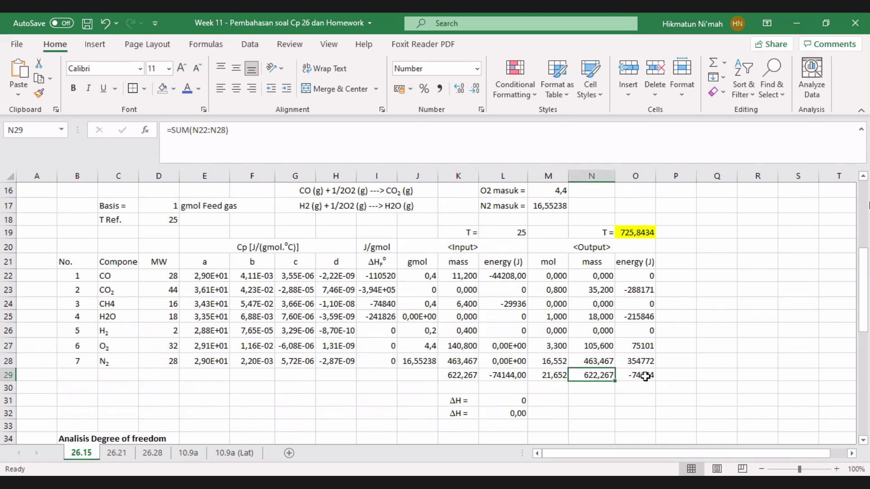
click(646, 376)
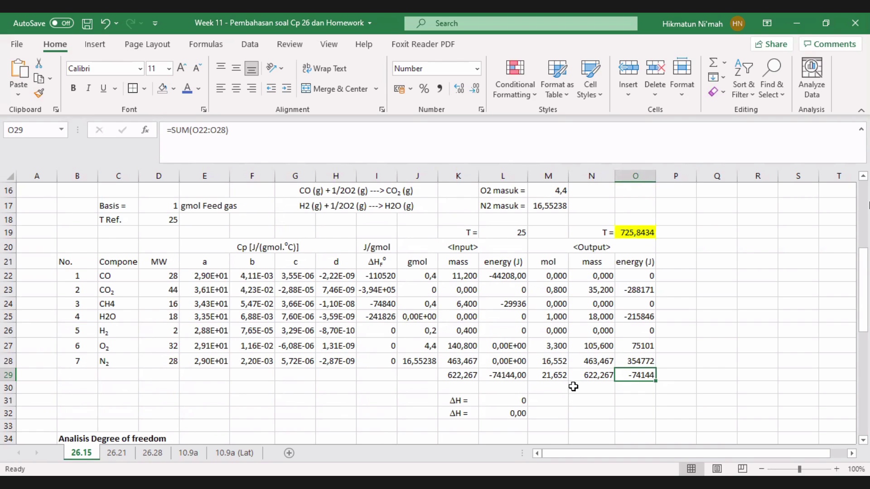
Set the output temperature in cell O19 to a trial value of 700.
click(639, 236)
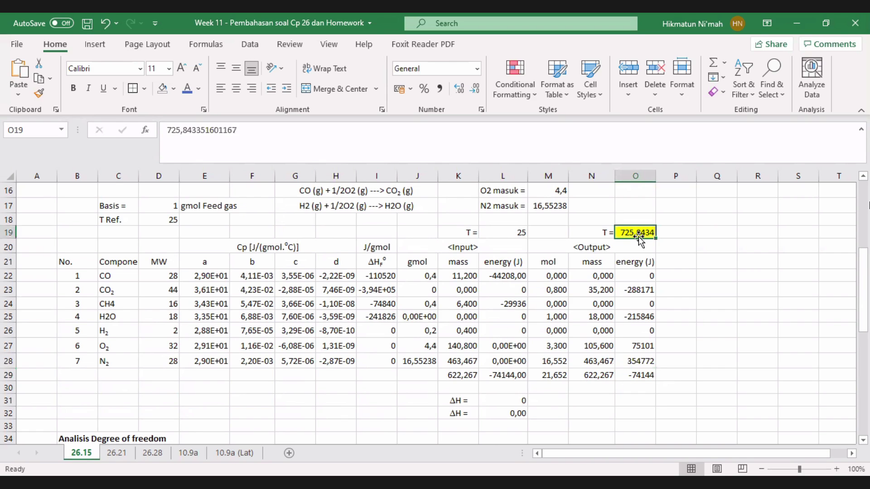
text(700)
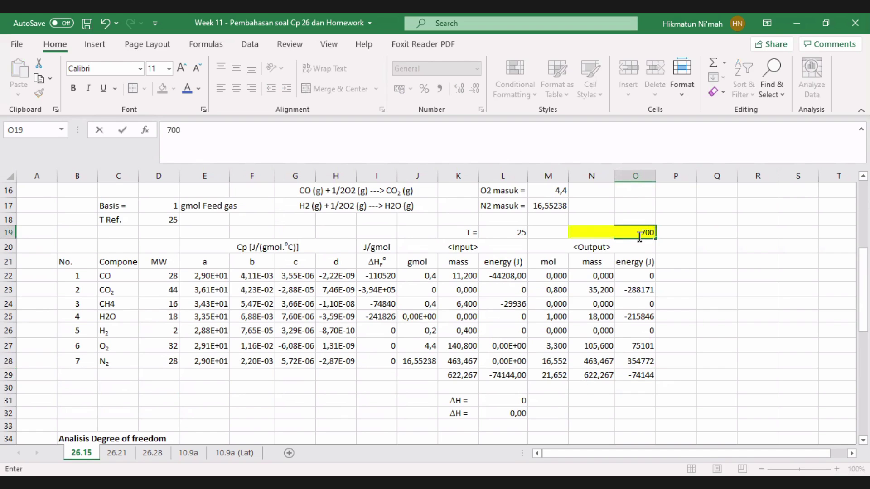
key(Return)
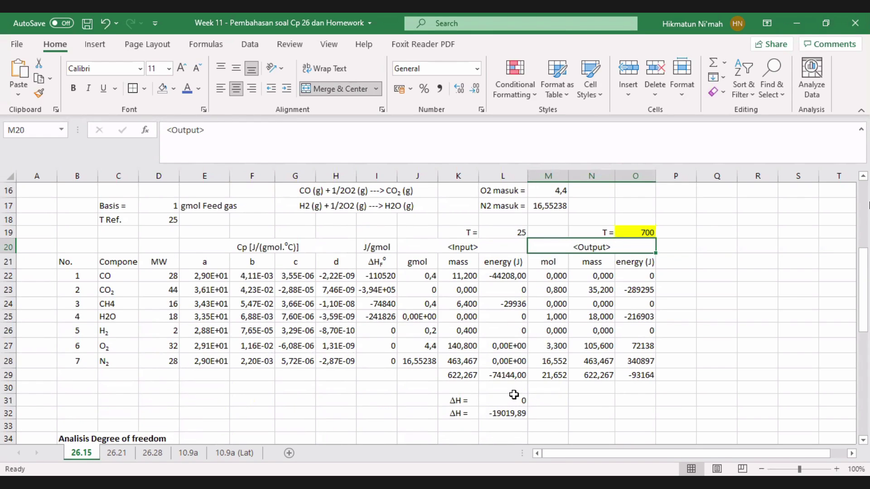
Run Goal Seek to bring ΔH in cell L32 to 0 by changing the output temperature in cell O19, and keep the solution.
click(510, 414)
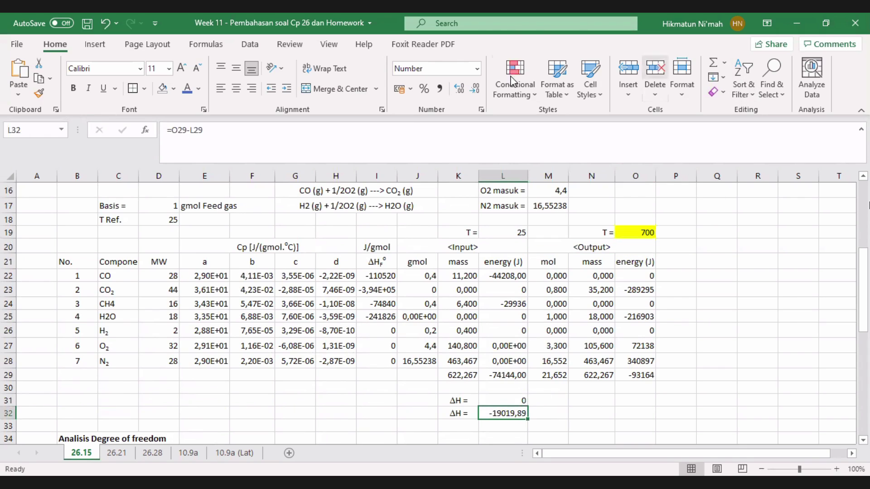
click(260, 47)
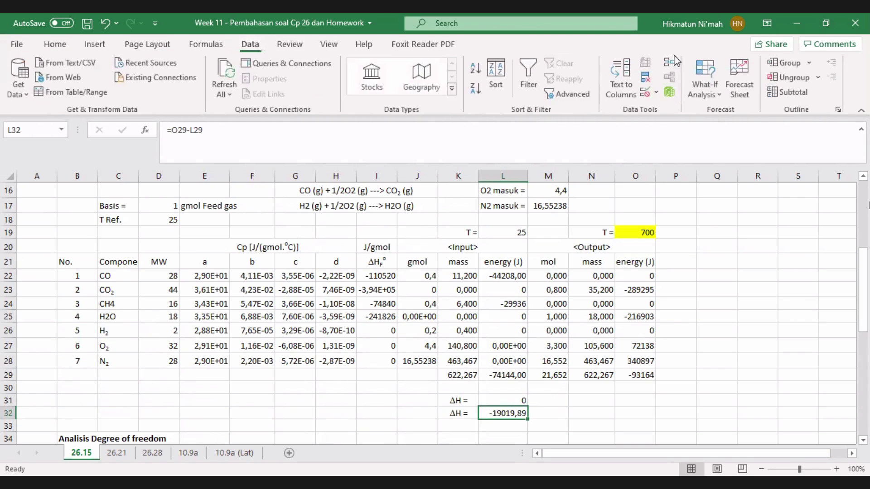
click(722, 97)
click(732, 133)
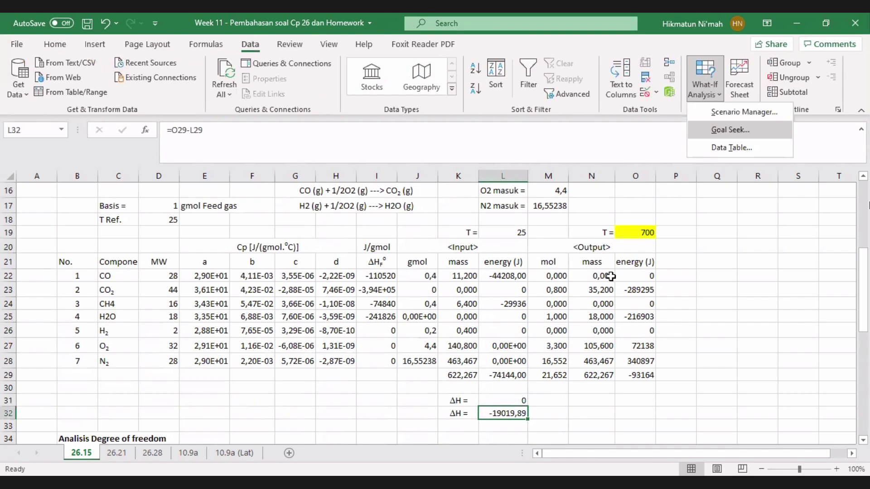
click(254, 193)
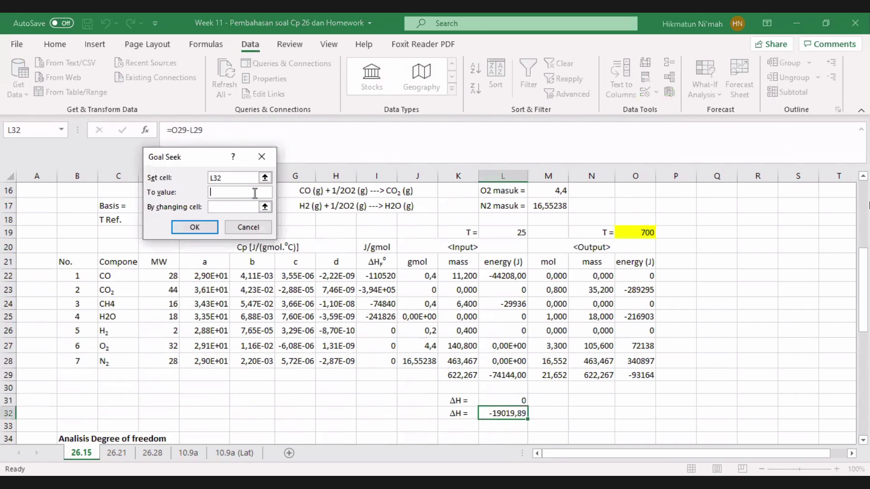
text(0)
click(249, 207)
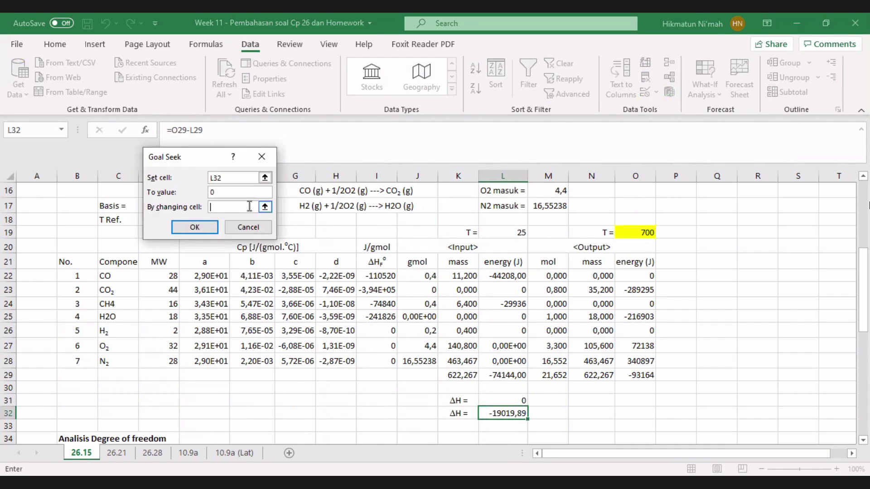
click(634, 232)
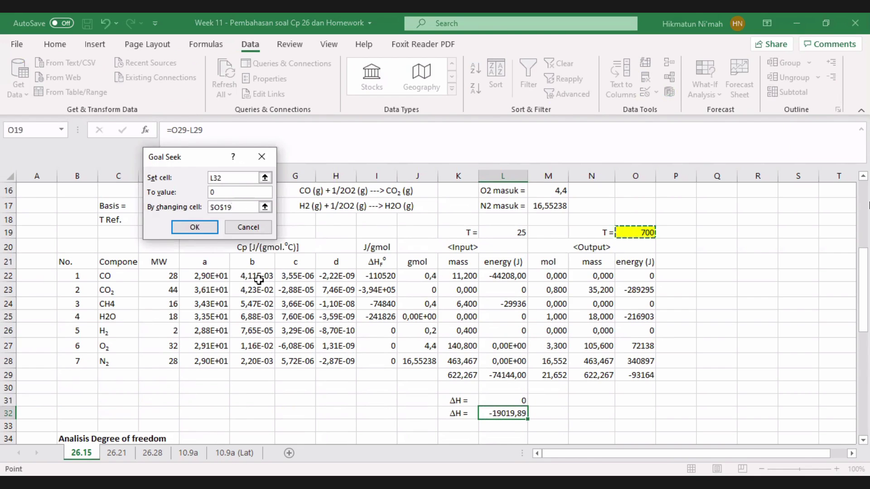
click(211, 229)
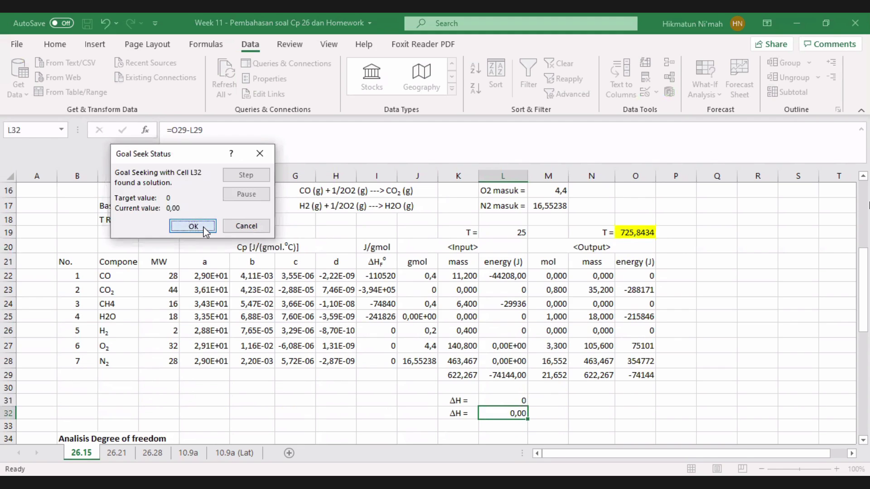
click(205, 228)
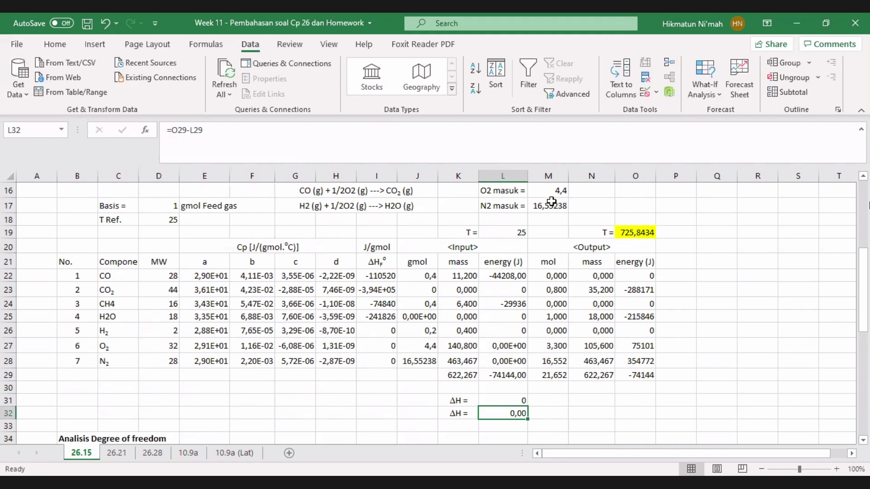
Enter the unit oC in P19 beside the output temperature and save the workbook.
click(674, 232)
scroll(675, 233, up, 5)
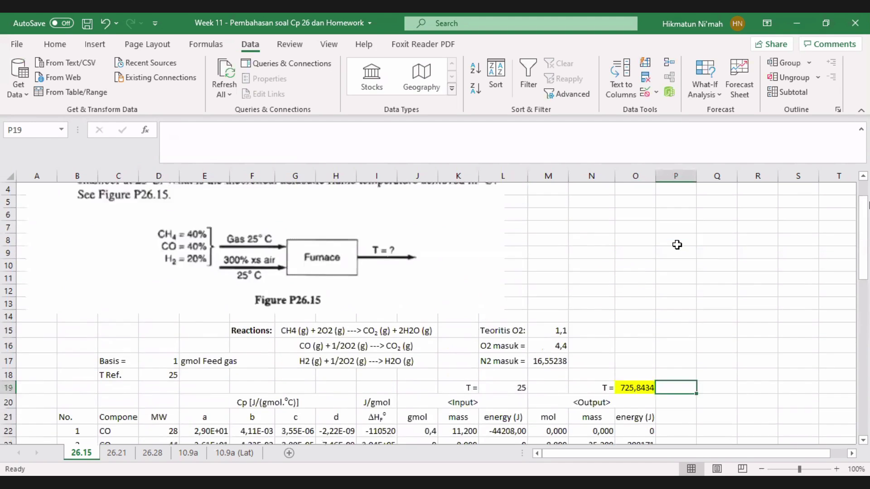
scroll(678, 249, down, 4)
scroll(679, 249, down, 1)
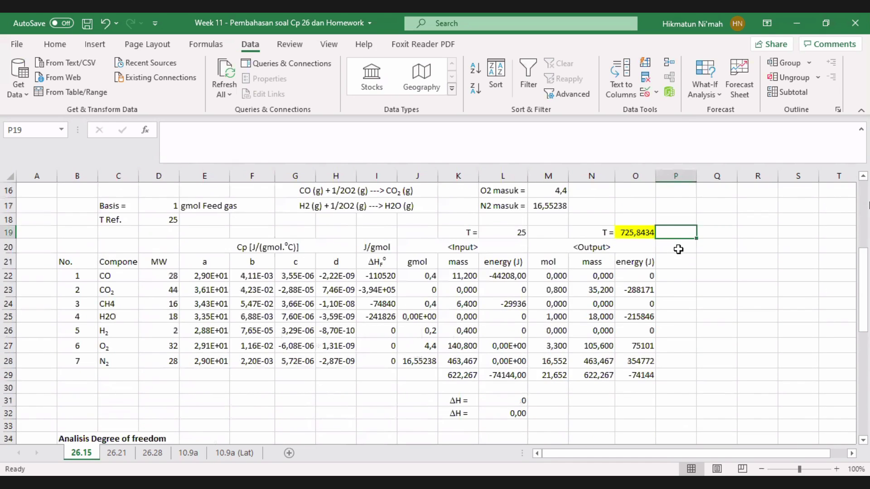
text(oC)
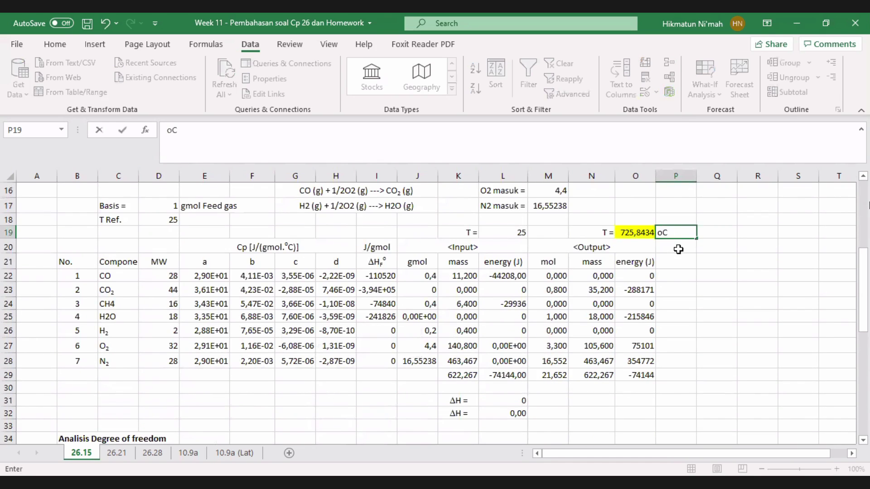
click(705, 259)
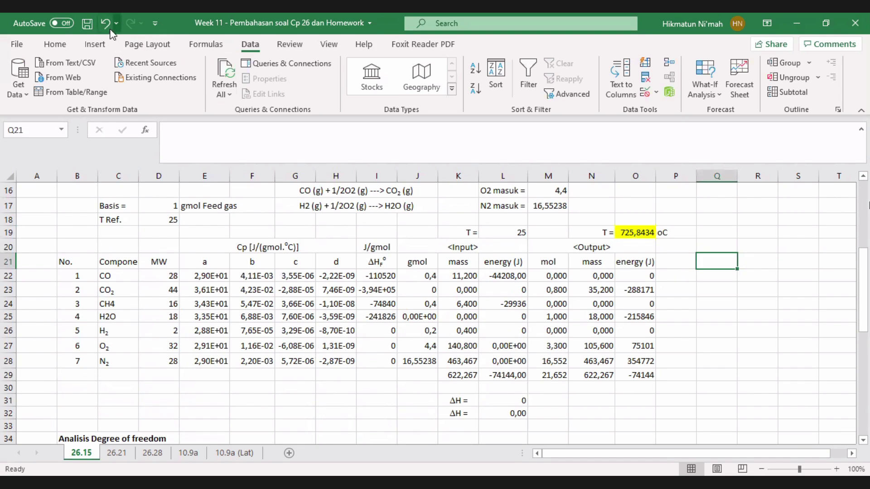
click(87, 27)
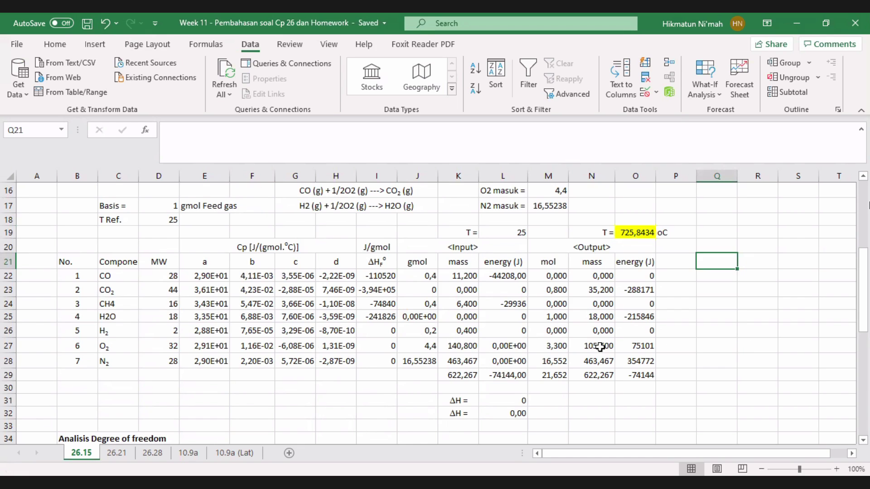
Switch to sheet 26.21 and review its balance table, given data and problem statement.
scroll(682, 321, up, 2)
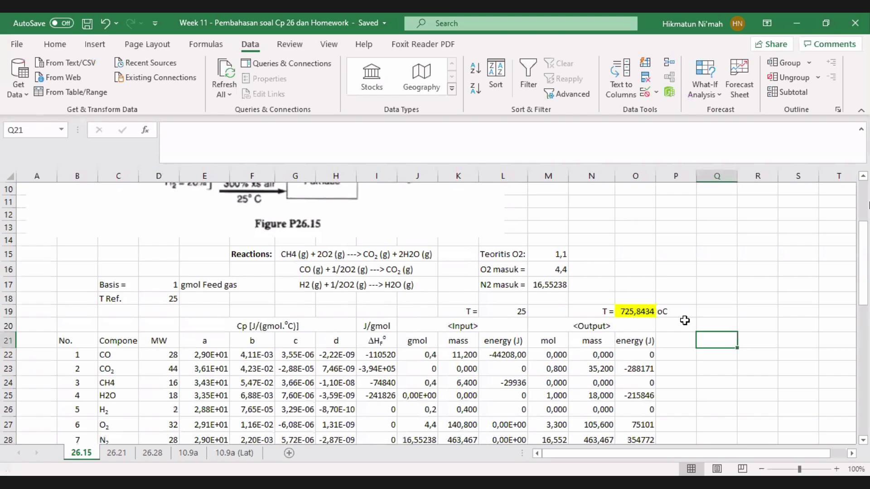
click(124, 452)
scroll(203, 416, down, 1)
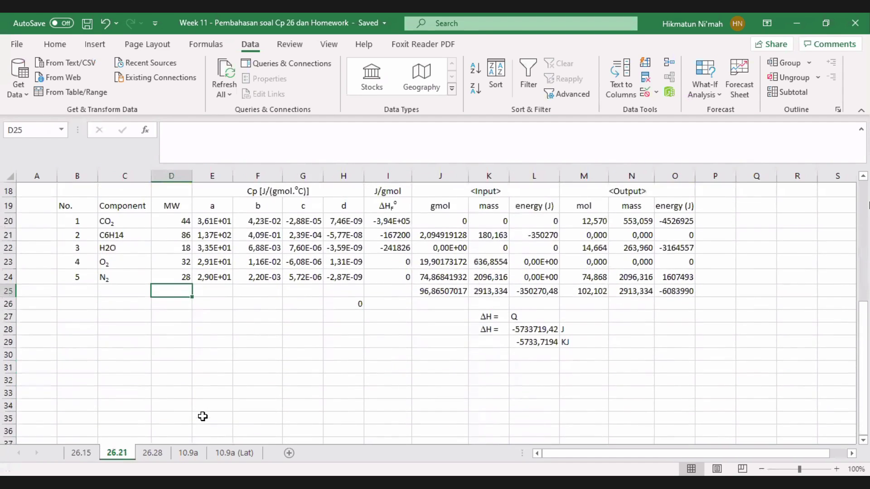
scroll(202, 416, down, 1)
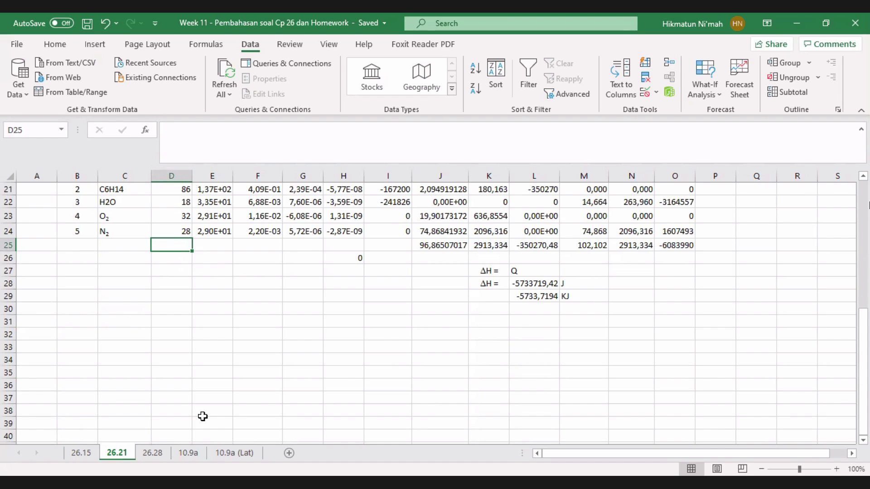
scroll(203, 417, up, 4)
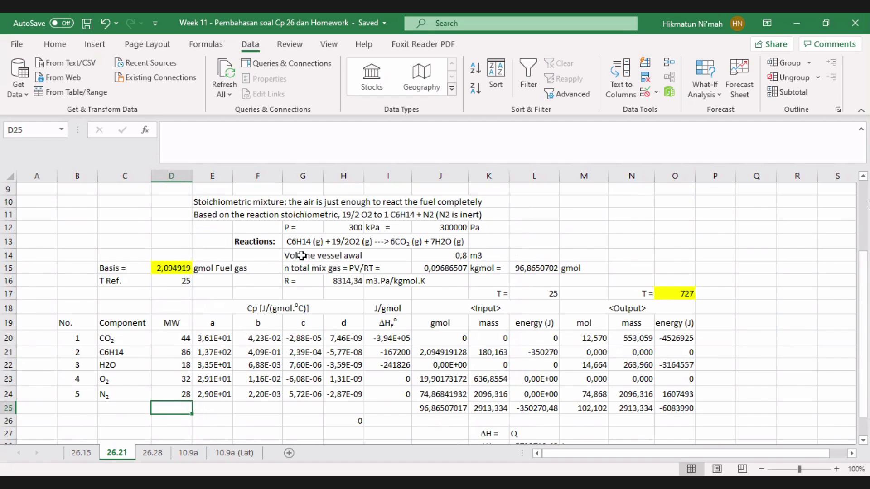
scroll(302, 256, up, 3)
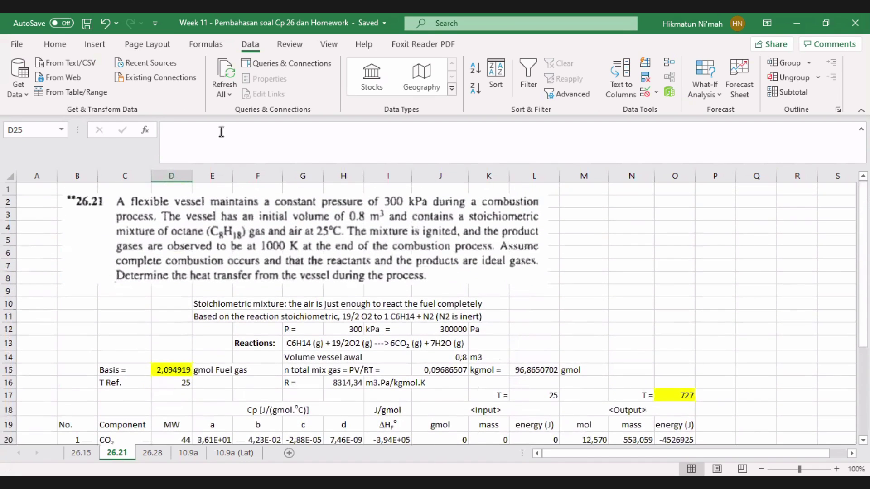
Draw a rectangle about 0.71 cm high and 3.18 cm wide over the words "octane (C8H18)" in the 26.21 problem statement.
click(96, 46)
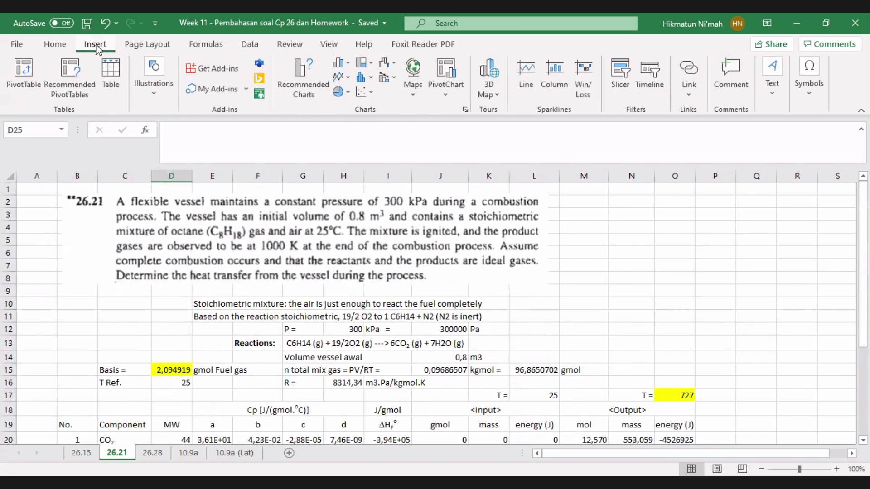
click(156, 94)
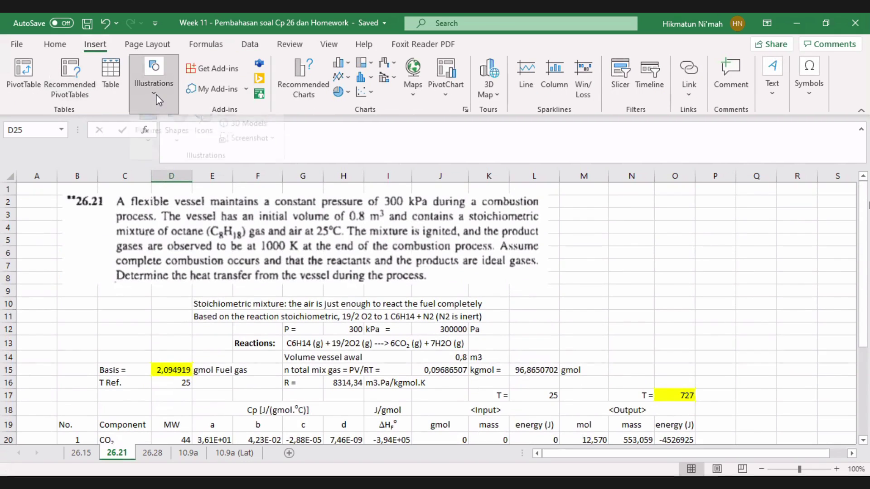
click(179, 157)
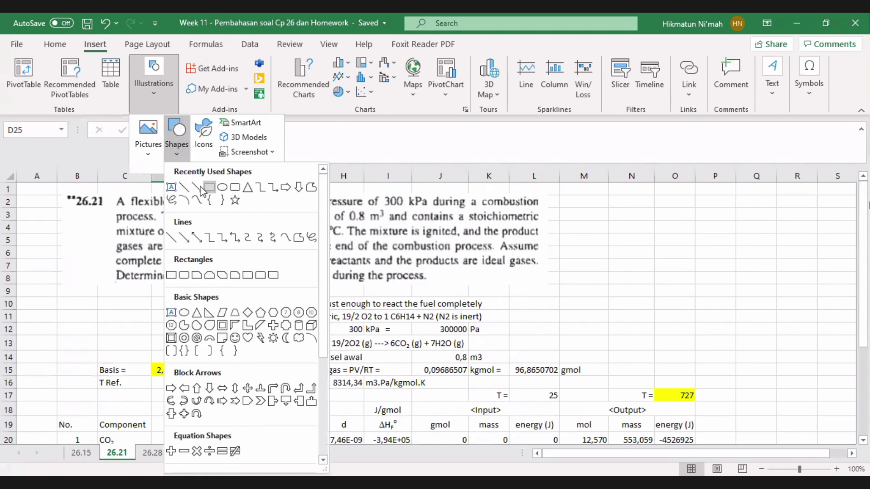
click(202, 190)
drag(171, 226, 247, 239)
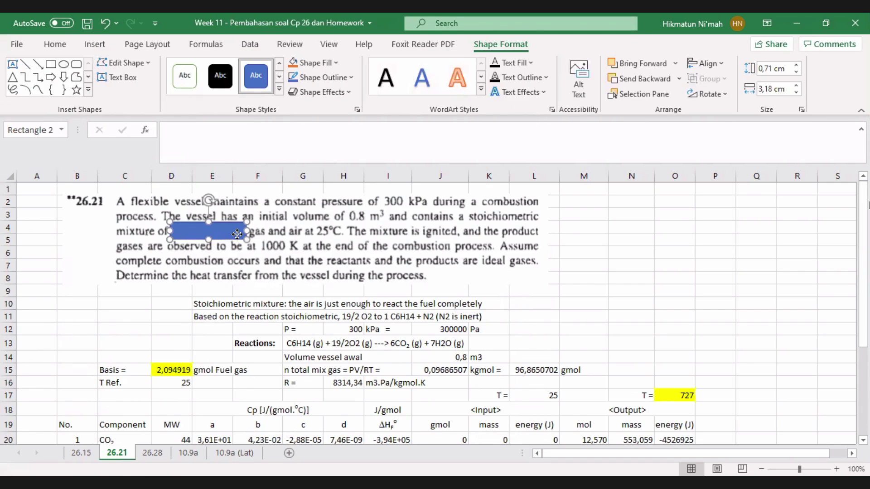
Format the rectangle over the fuel name in the 26.21 problem statement with a solid white fill and no outline.
right_click(237, 234)
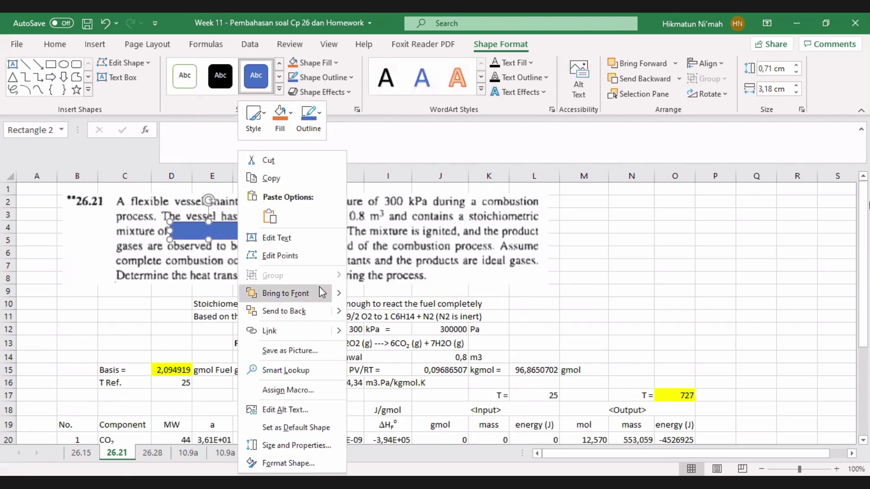
click(311, 461)
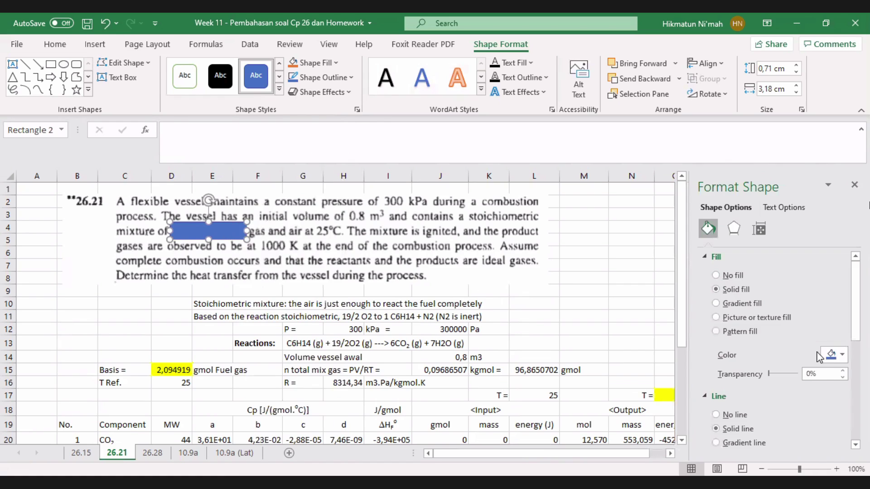
click(827, 358)
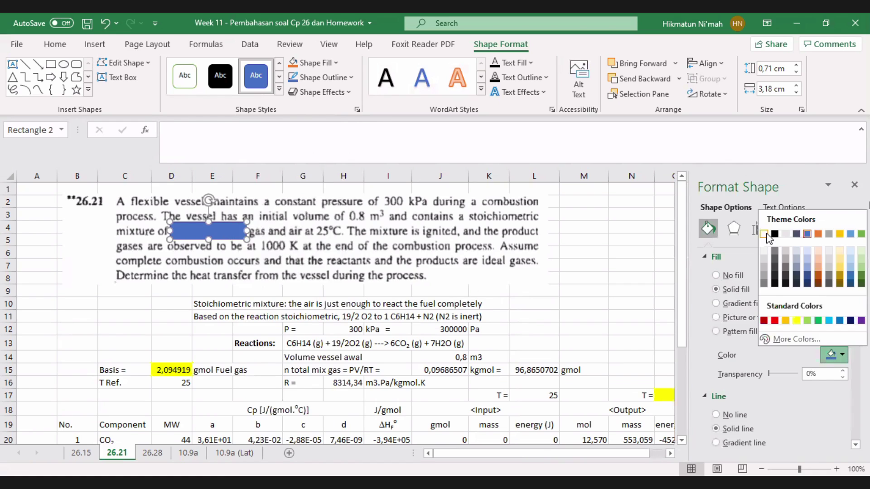
click(767, 235)
click(717, 414)
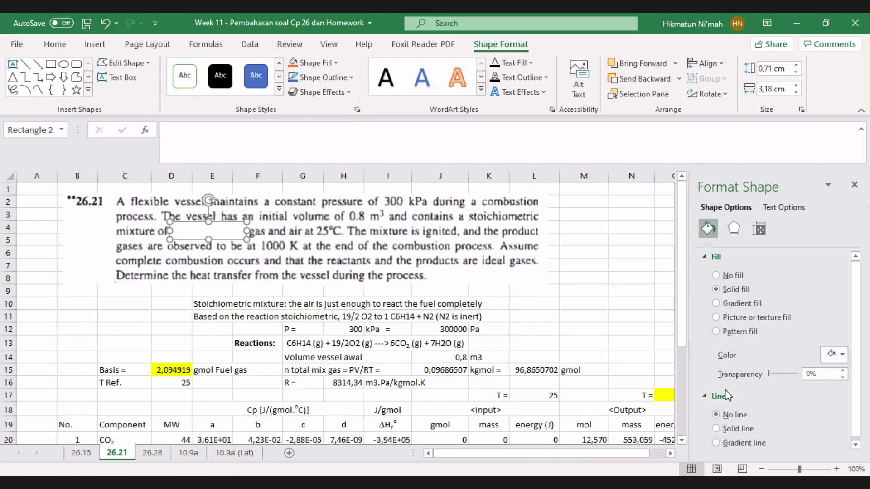
click(855, 184)
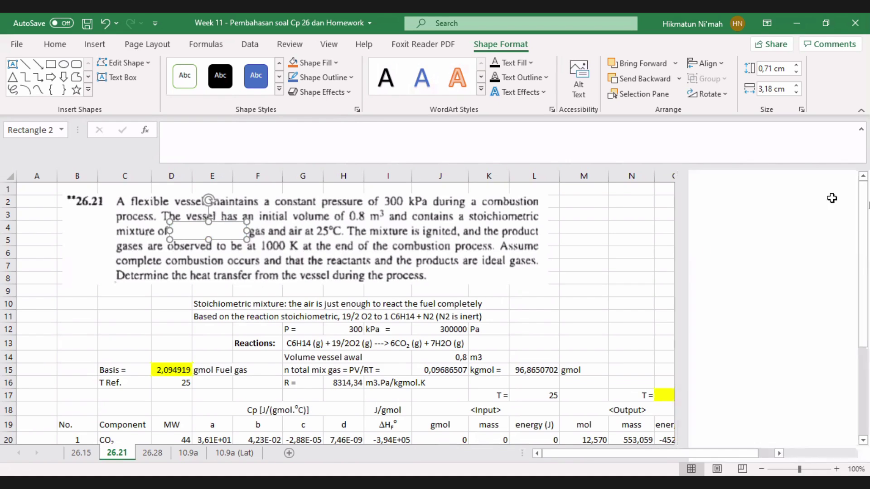
Add the text "n-Hexane" inside the white rectangle and colour it black.
right_click(233, 238)
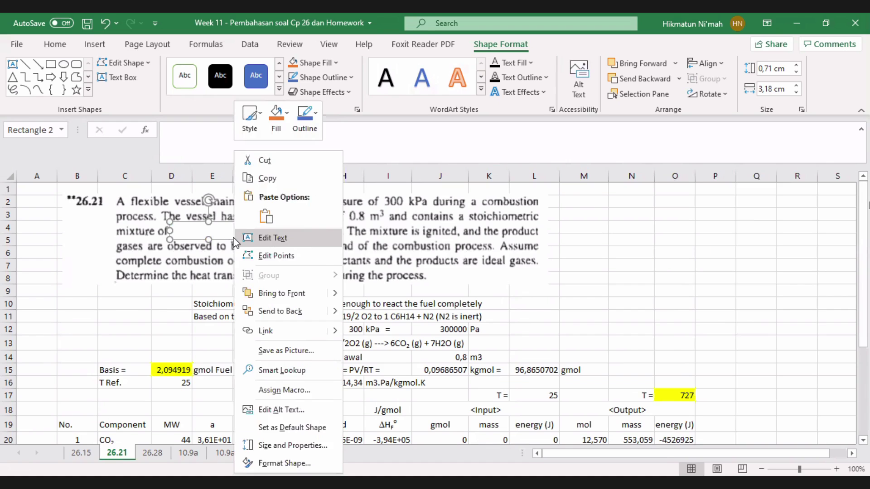
click(262, 236)
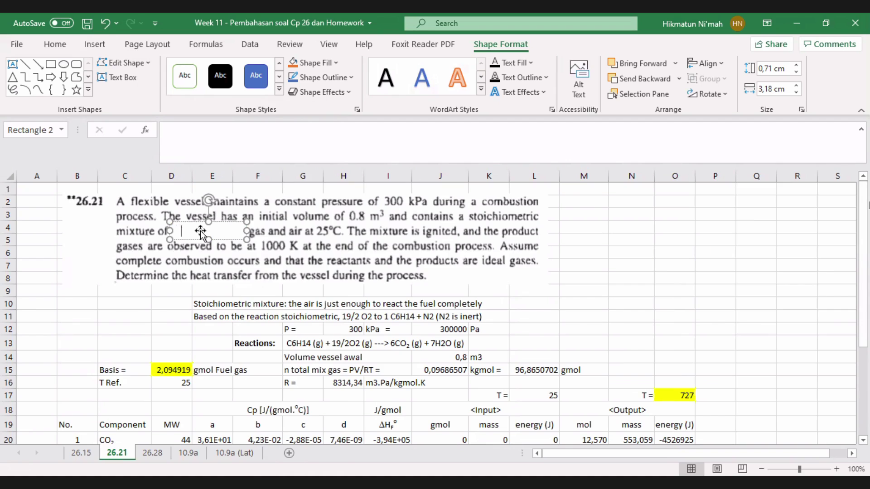
text(C6H14)
double_click(199, 231)
click(55, 44)
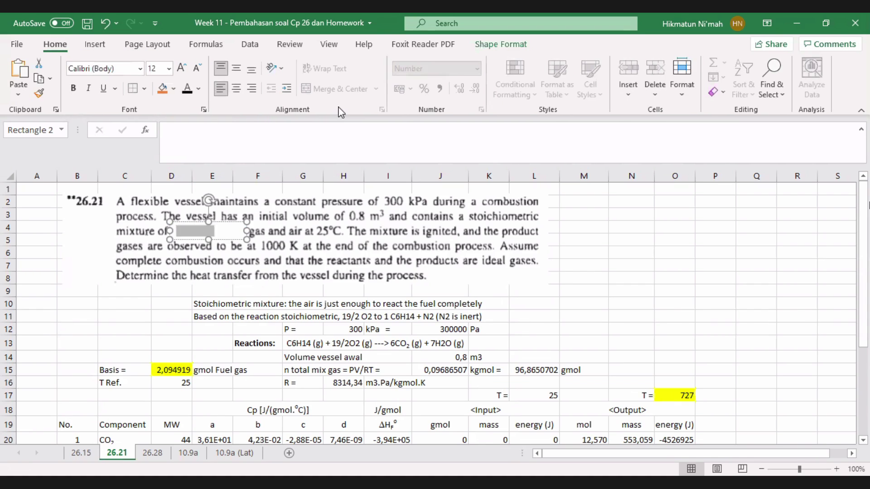
click(187, 88)
Append "(C6H14)" after n-Hexane in the rectangle and set the whole label to font size 10.
click(218, 235)
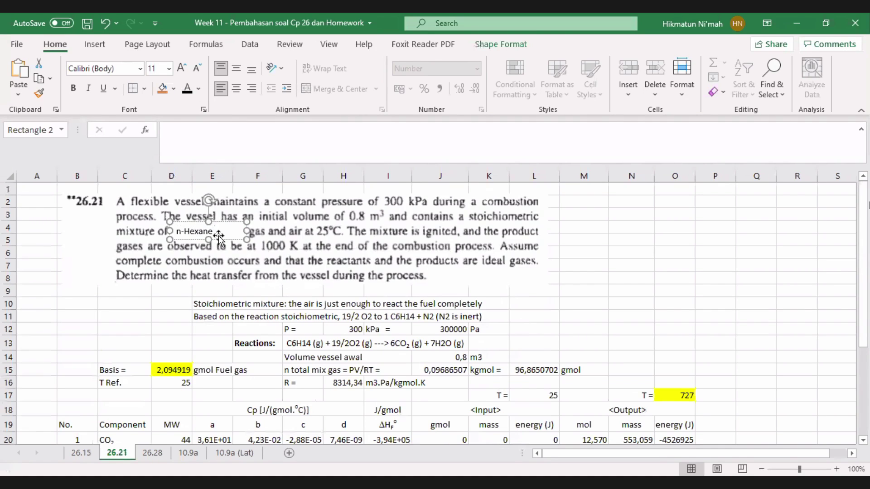
text((g)
text(6)
text(H1)
text(4)
triple_click(198, 232)
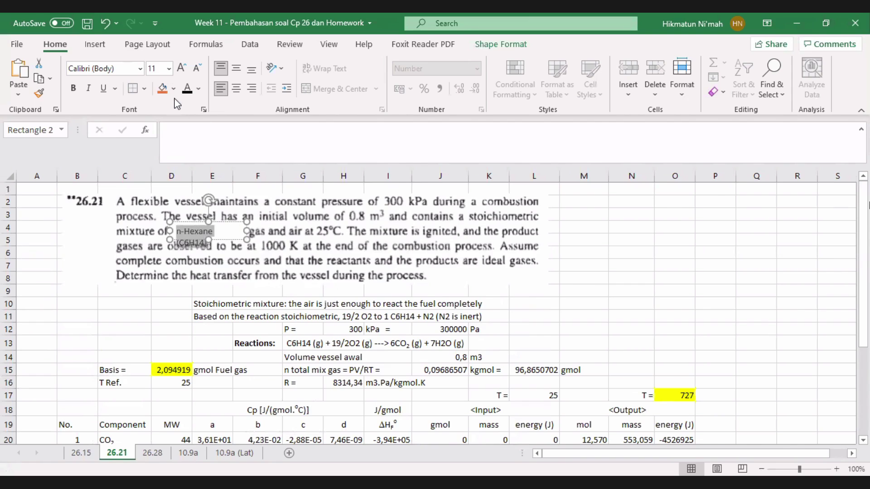
click(168, 69)
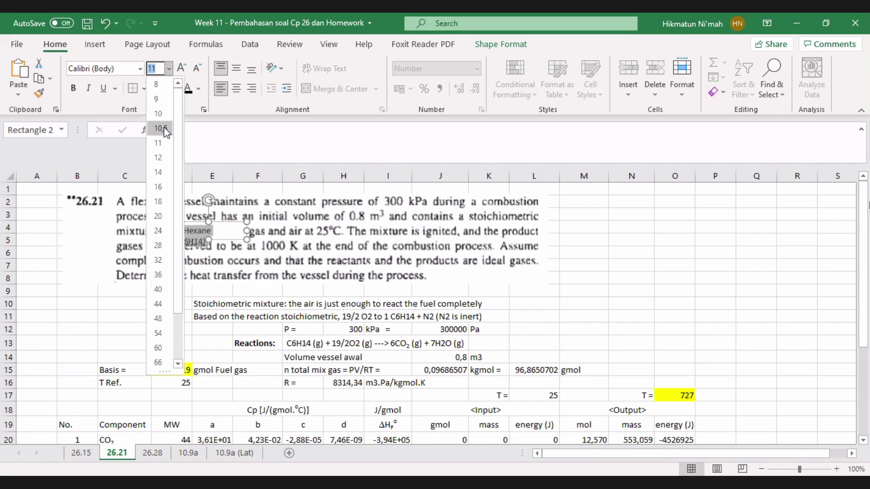
click(158, 114)
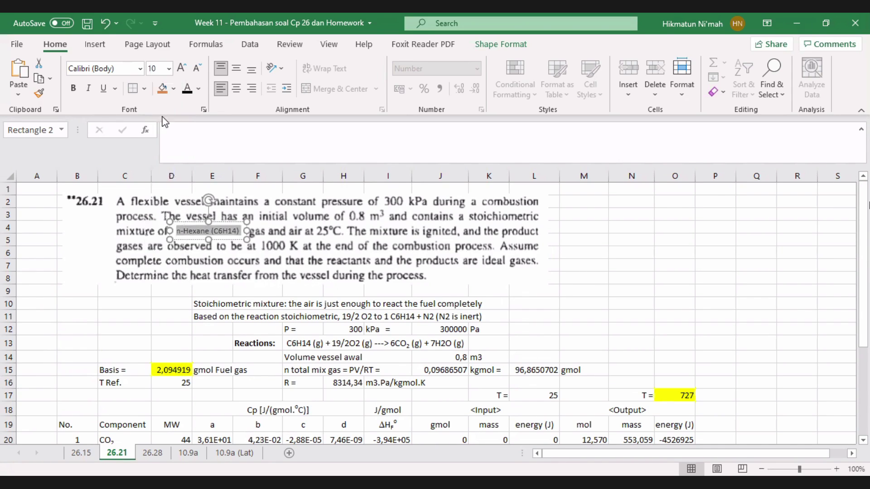
click(577, 275)
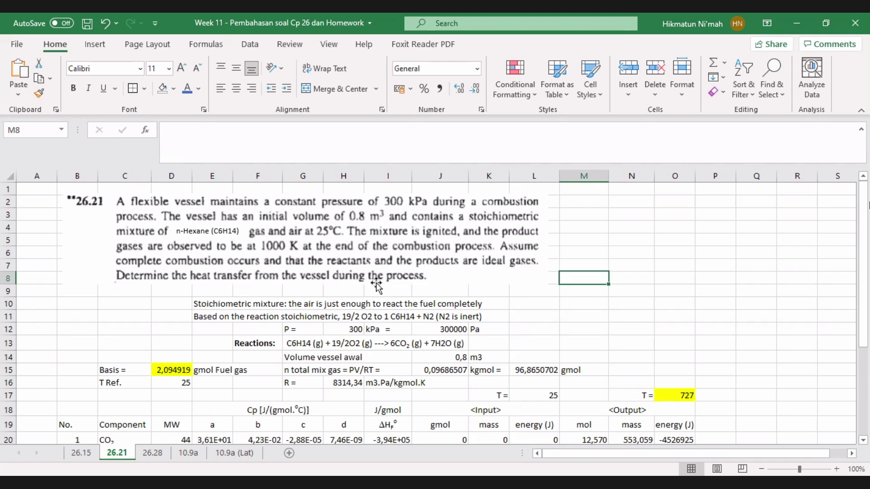
Review sheet 26.21's problem statement, given data, combustion reaction and the component balance table down to the ΔH result.
scroll(554, 334, down, 4)
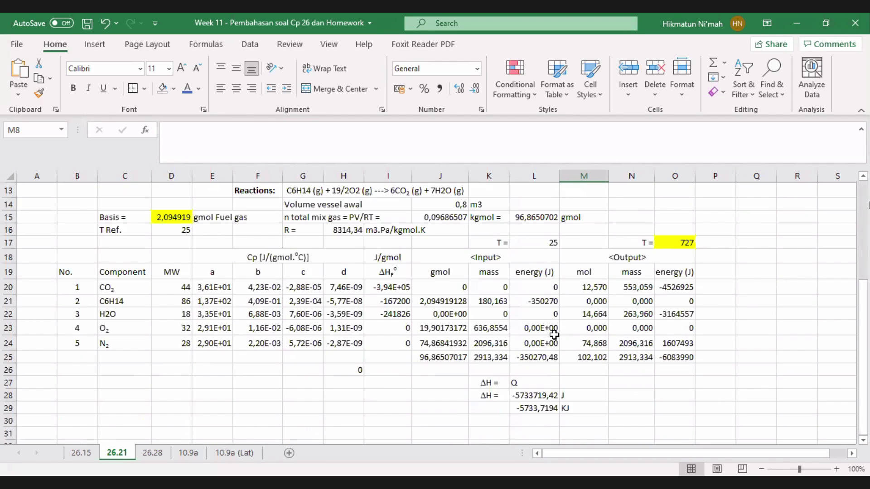
scroll(554, 334, up, 1)
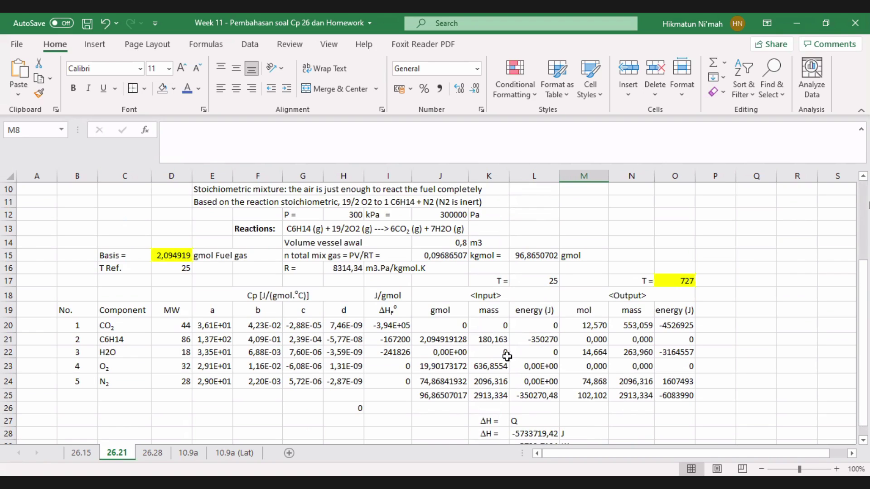
scroll(499, 351, up, 3)
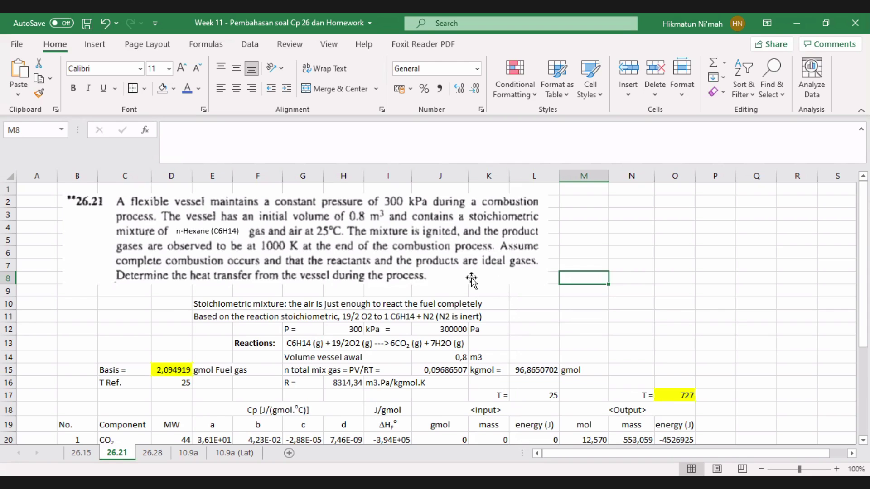
scroll(464, 292, down, 1)
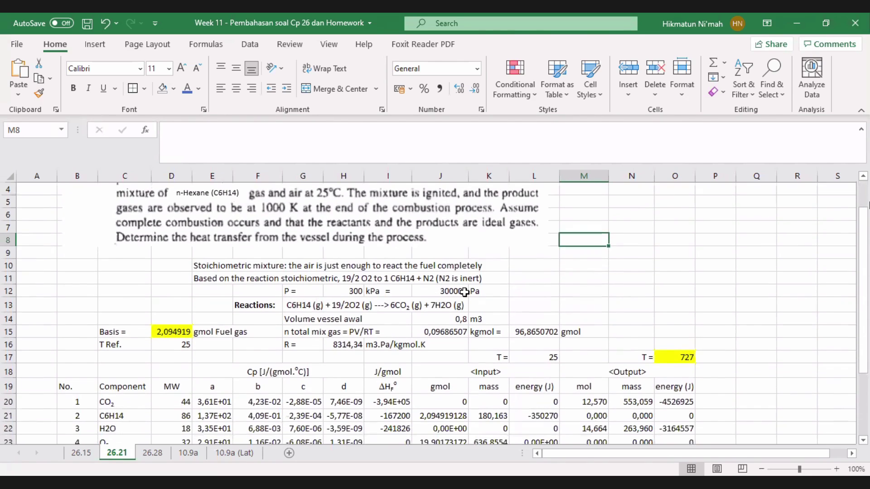
scroll(455, 309, down, 1)
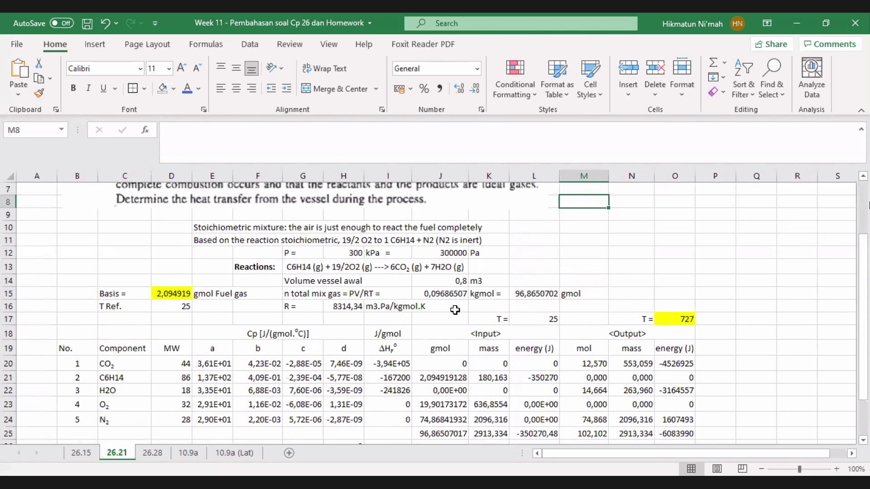
scroll(449, 304, down, 1)
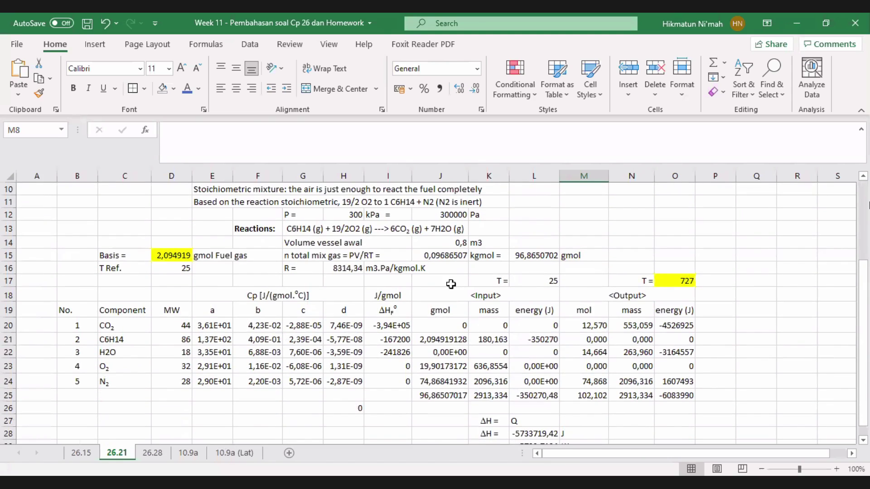
scroll(464, 276, up, 1)
scroll(467, 271, up, 1)
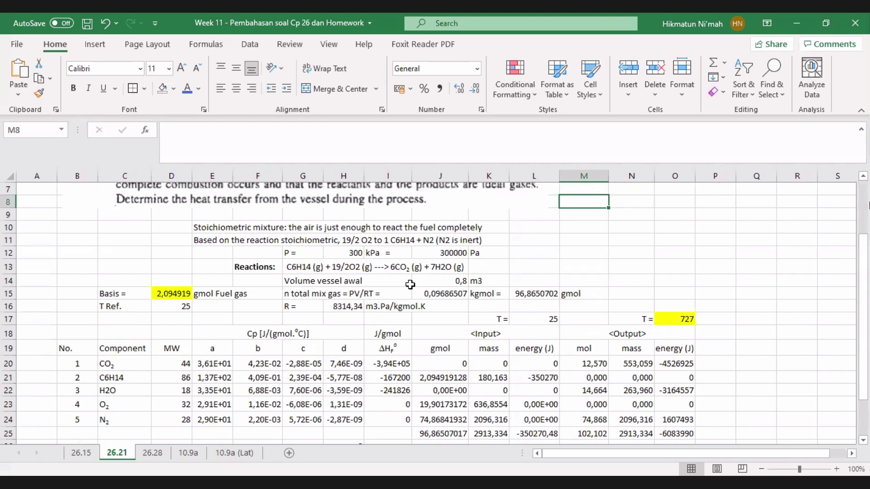
scroll(438, 283, down, 1)
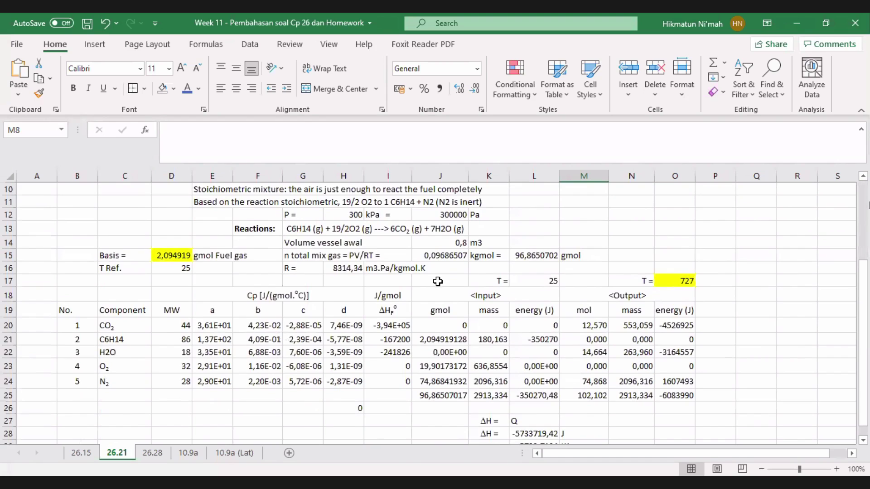
scroll(440, 281, down, 1)
scroll(440, 281, up, 1)
Inspect the fuel basis in D15, the PV/RT total-mole formula in J15 and its gmol conversion in L15.
click(177, 257)
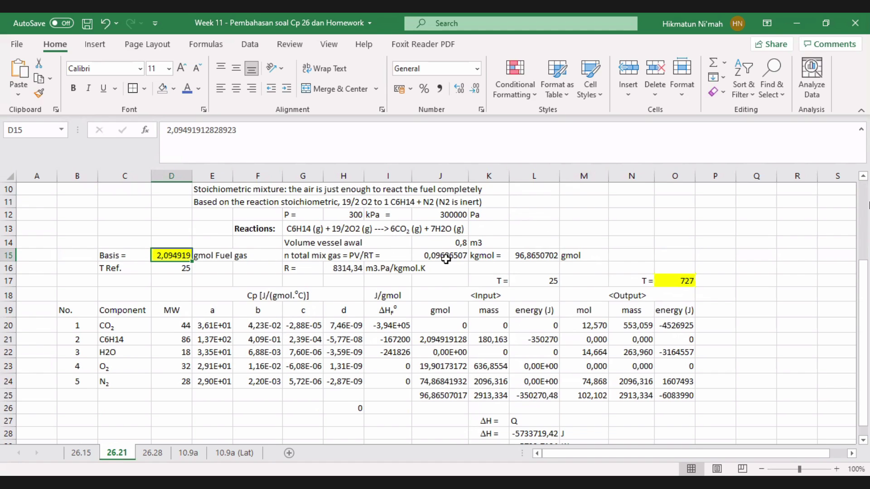
scroll(446, 260, up, 1)
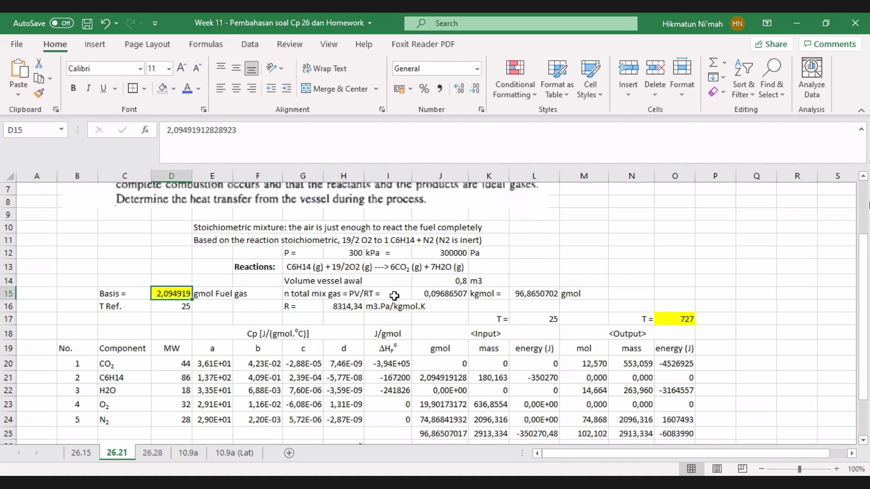
click(439, 295)
click(329, 129)
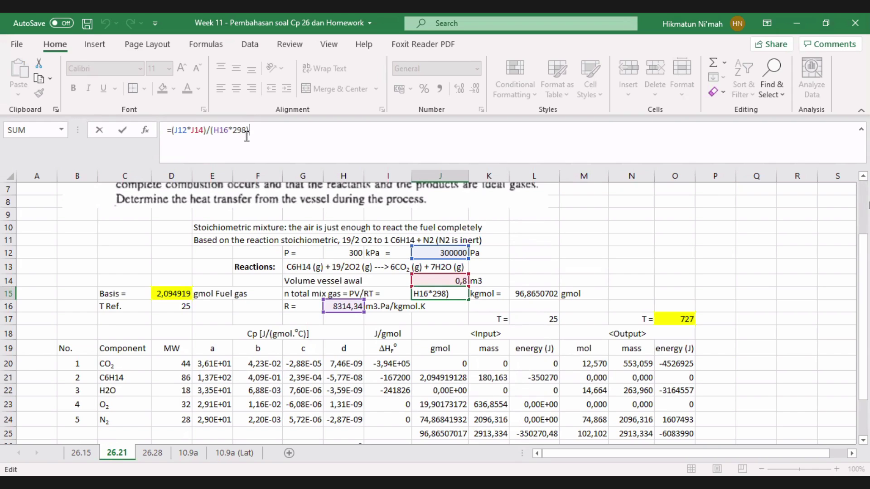
key(Return)
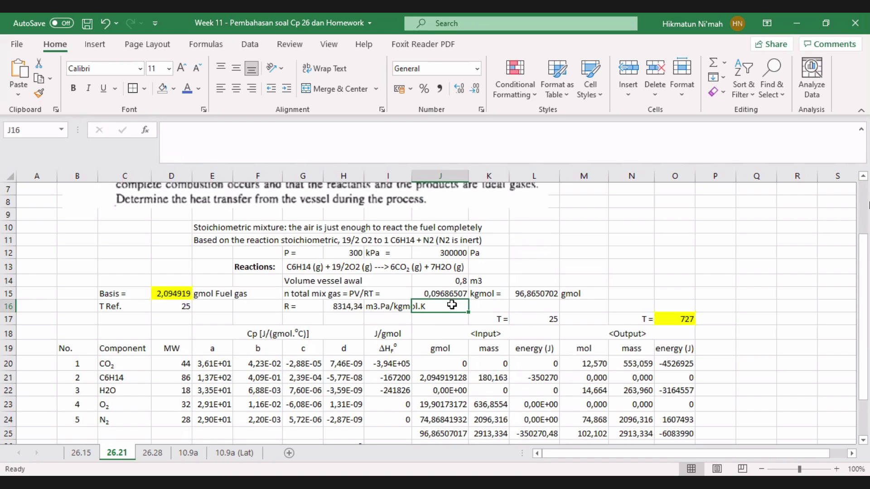
click(545, 295)
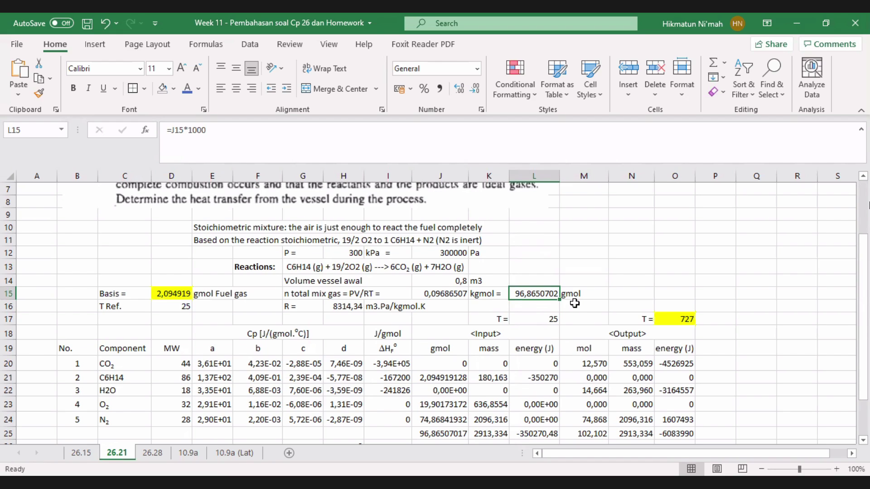
Examine the input mole total in J25, the basis in D15 and the difference formula in H26.
scroll(523, 290, down, 1)
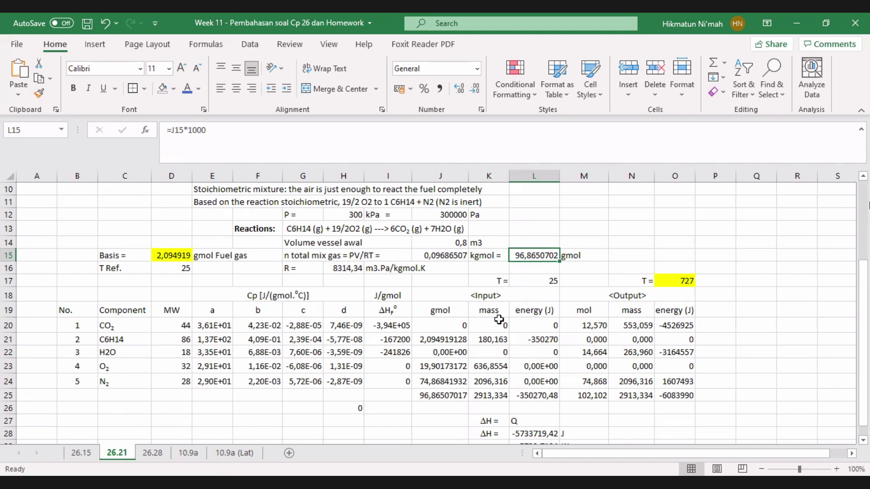
click(451, 397)
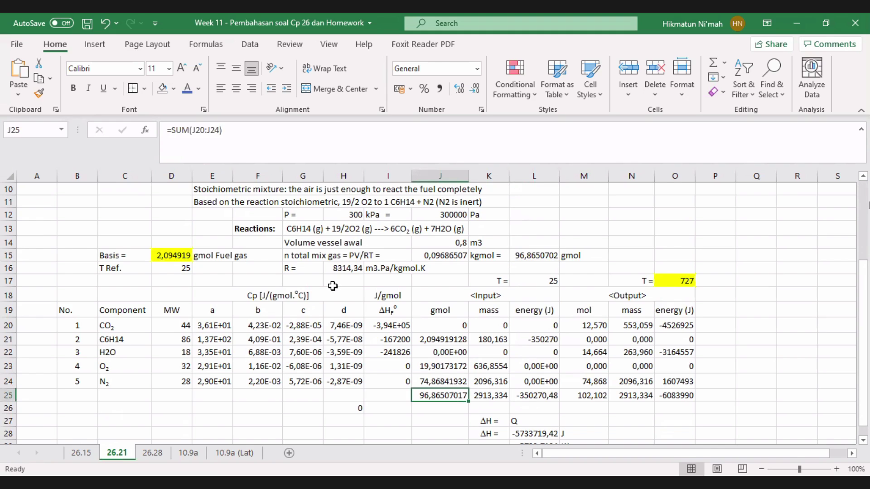
click(175, 258)
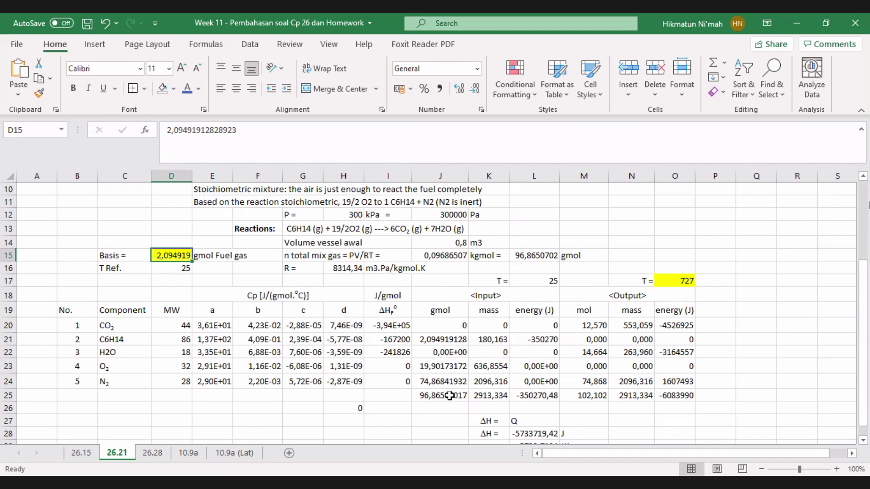
click(360, 410)
click(270, 130)
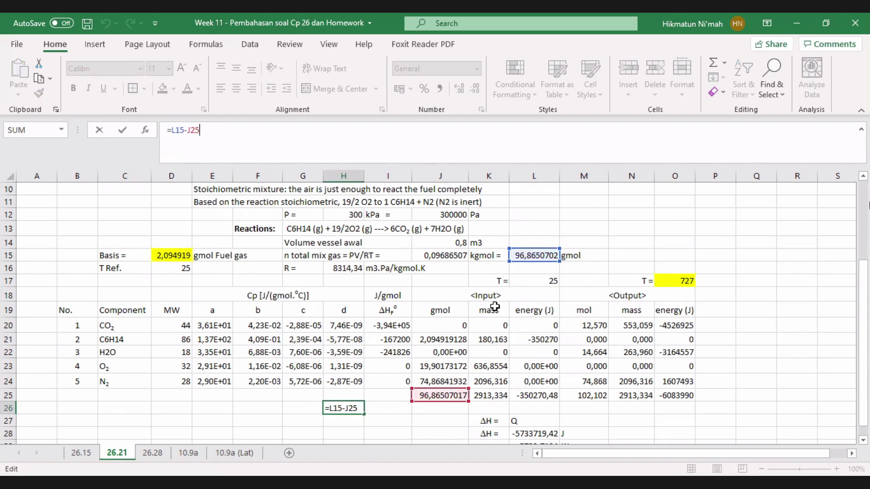
click(372, 414)
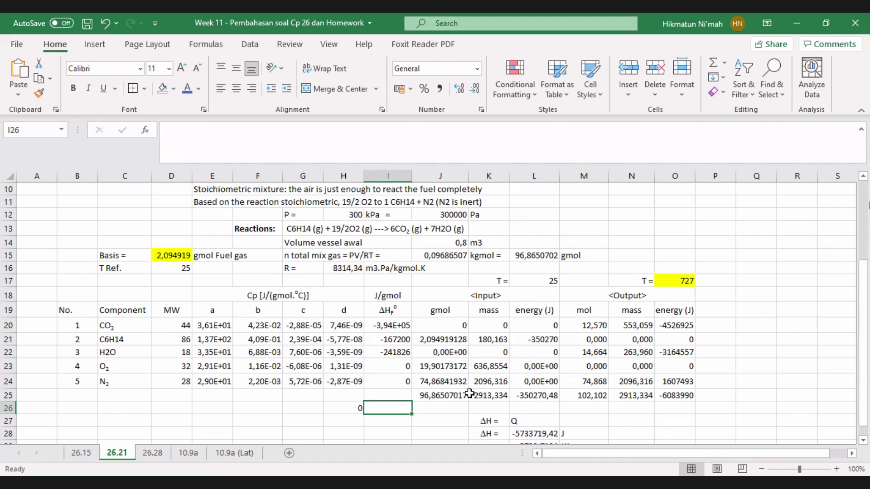
Inspect the input gmol formulas for C6H14, O2 and N2 in J21, J23 and J24, and their sum in J25.
click(452, 341)
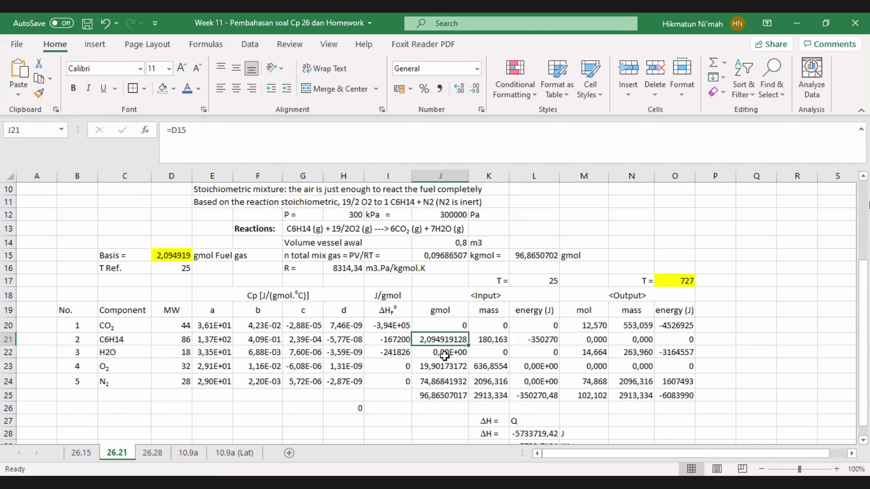
click(438, 384)
click(448, 367)
click(446, 385)
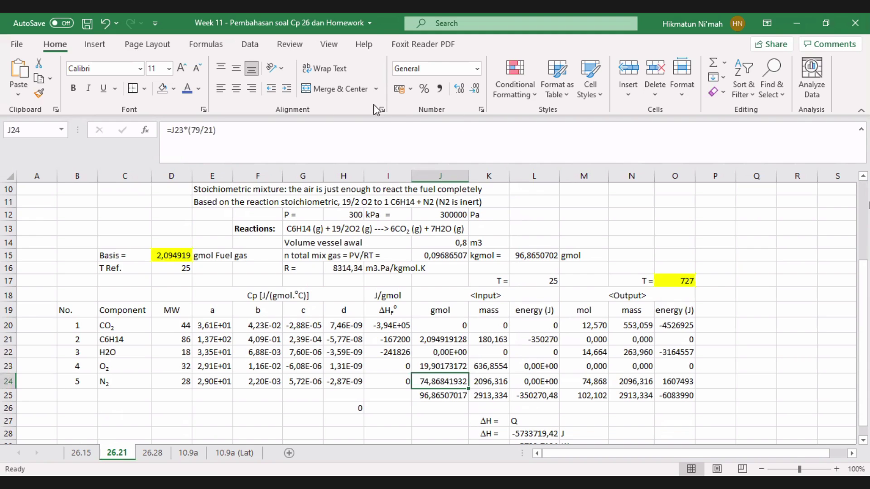
click(237, 131)
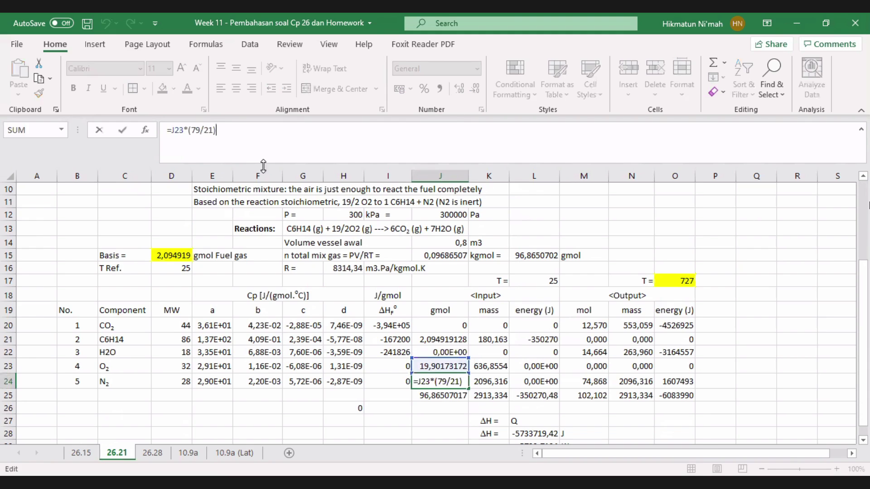
click(443, 399)
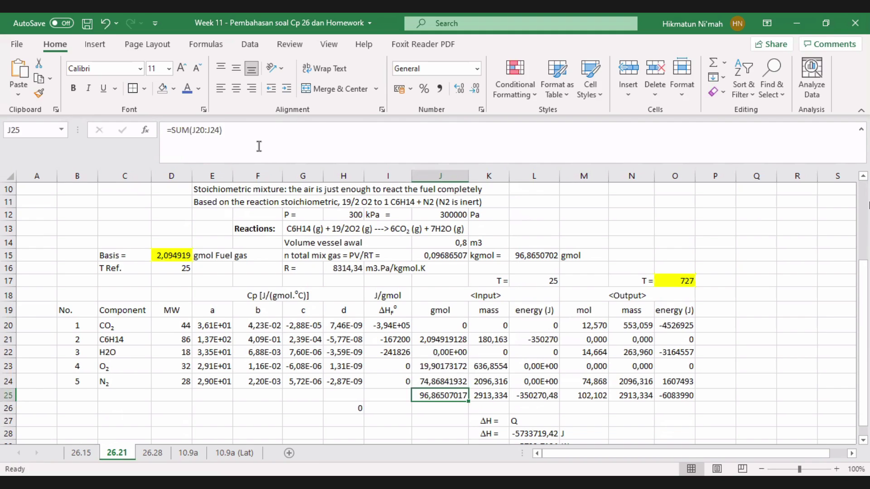
Inspect the N2 formula in J24, the input temperature in L17, the CO2 and C6H14 energy formulas in L20 and L21, and their column sum in L25.
click(437, 380)
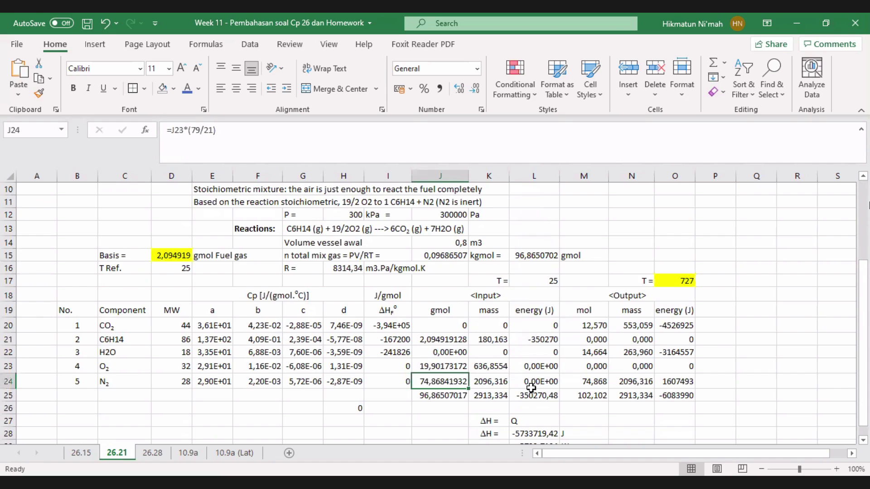
click(542, 280)
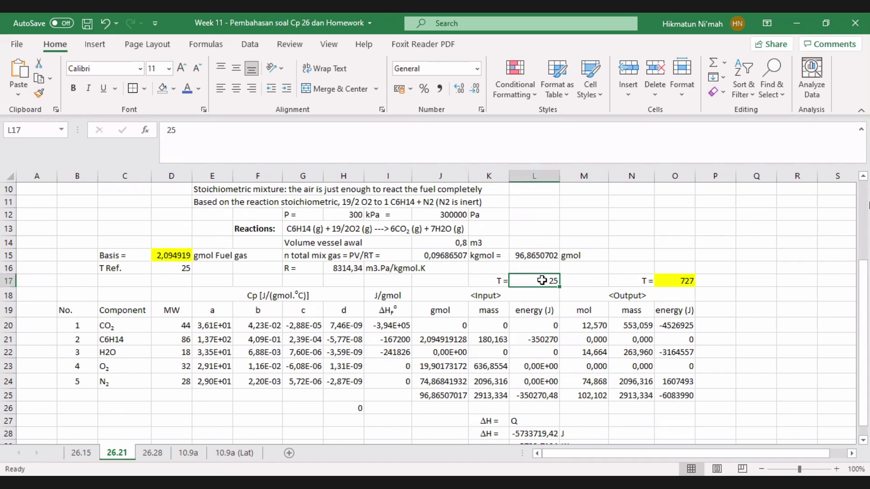
click(537, 325)
click(638, 131)
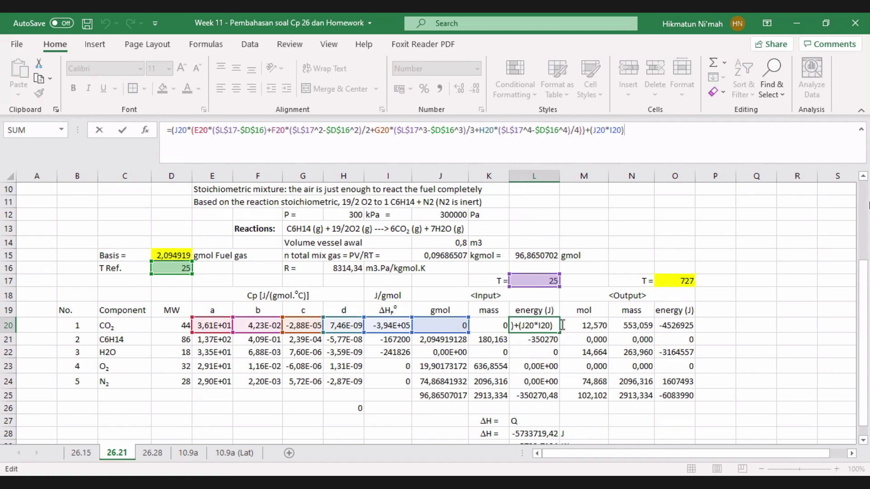
click(542, 342)
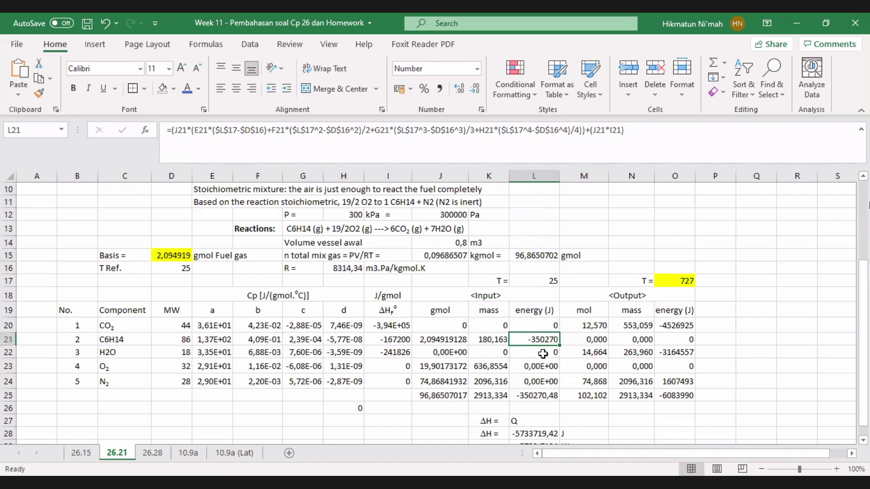
click(539, 398)
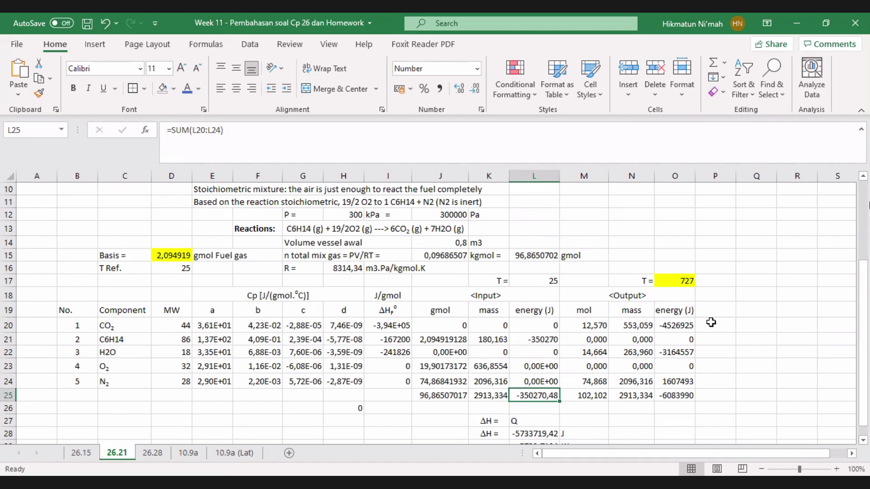
Review the problem statement and reaction, and inspect the output mole formulas in M20 and M22 to M24 along with the fuel moles in J21.
scroll(715, 320, up, 2)
scroll(715, 320, up, 1)
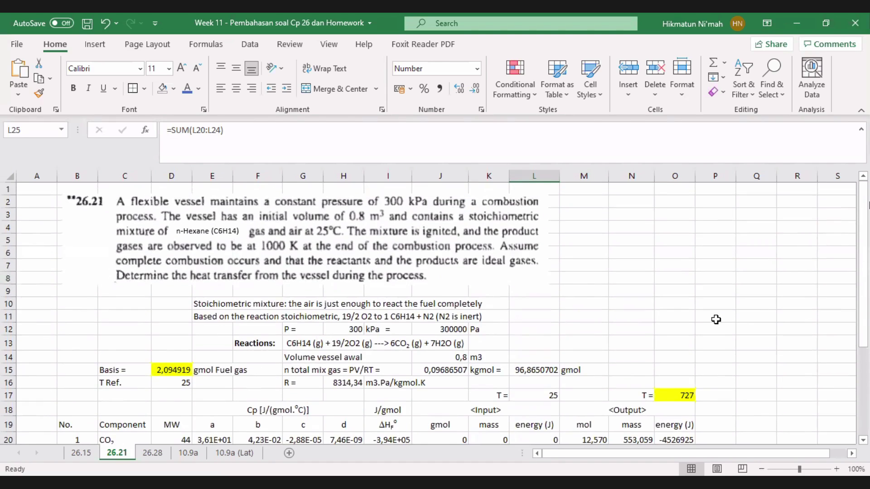
scroll(714, 319, down, 4)
scroll(716, 319, up, 1)
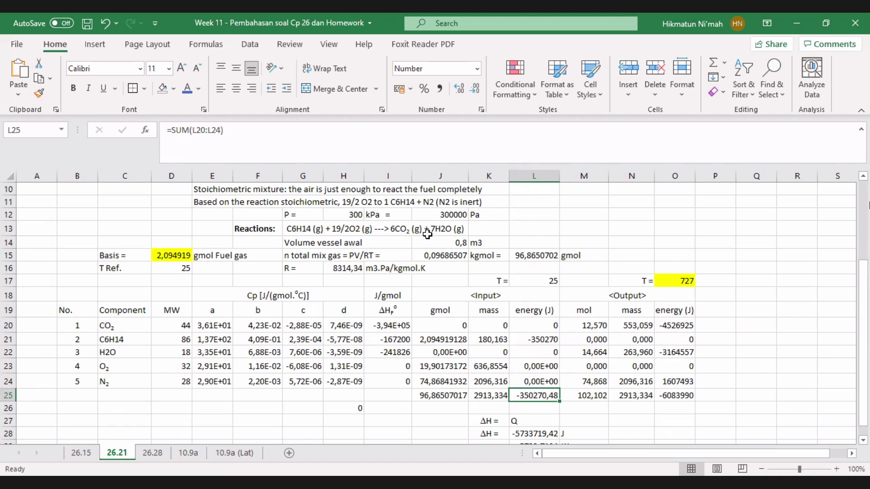
click(572, 325)
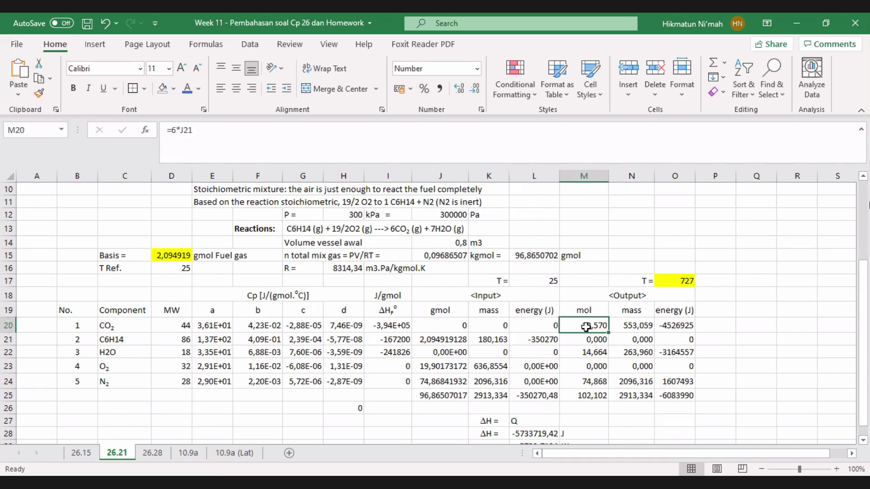
click(393, 131)
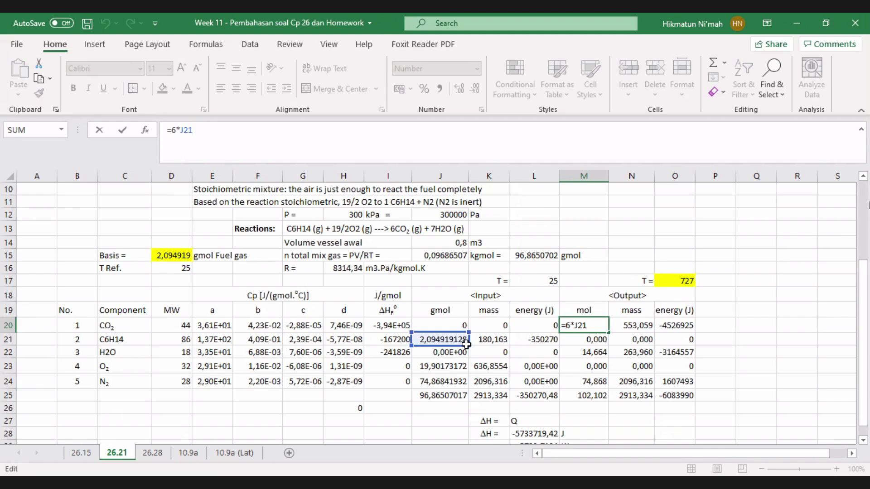
key(Return)
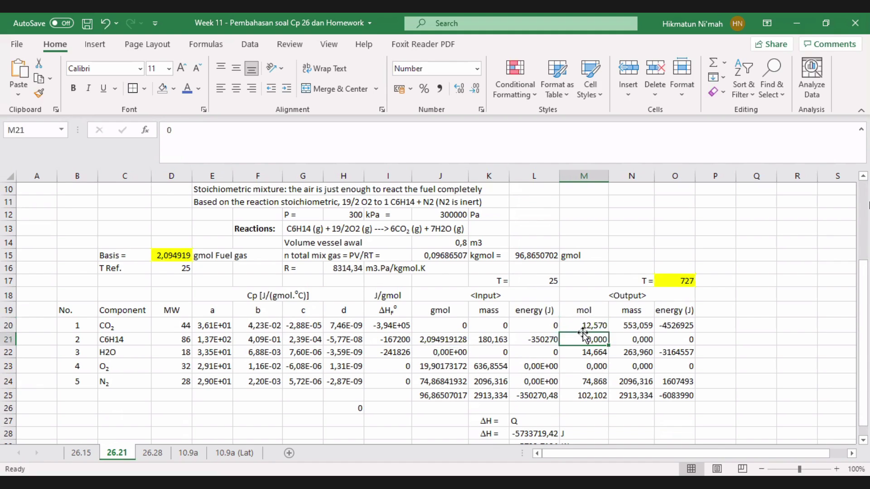
click(598, 358)
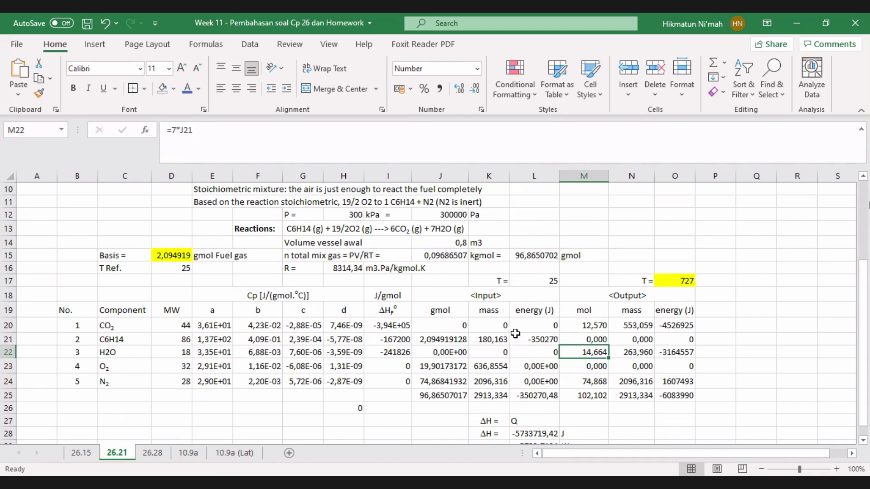
click(433, 341)
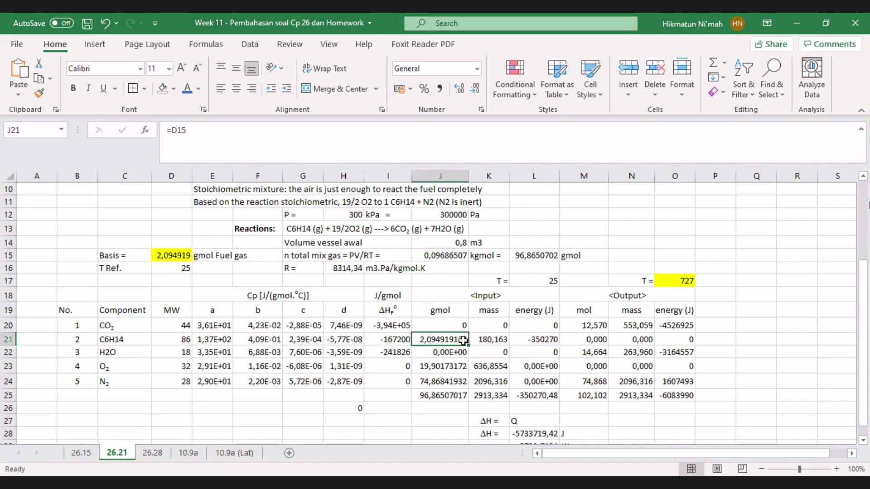
click(595, 366)
click(597, 385)
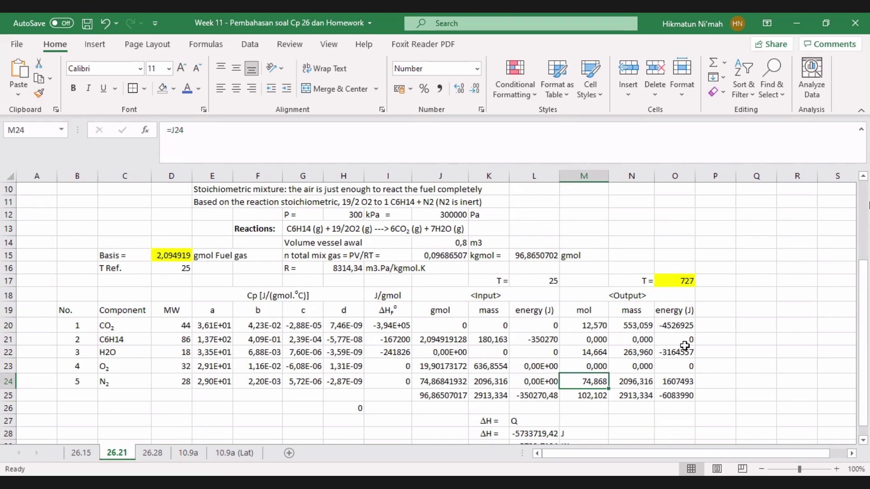
Inspect the output energy formula in O20, the kelvin-to-Celsius temperature formula in O17 and the output energy sum in O25.
click(680, 327)
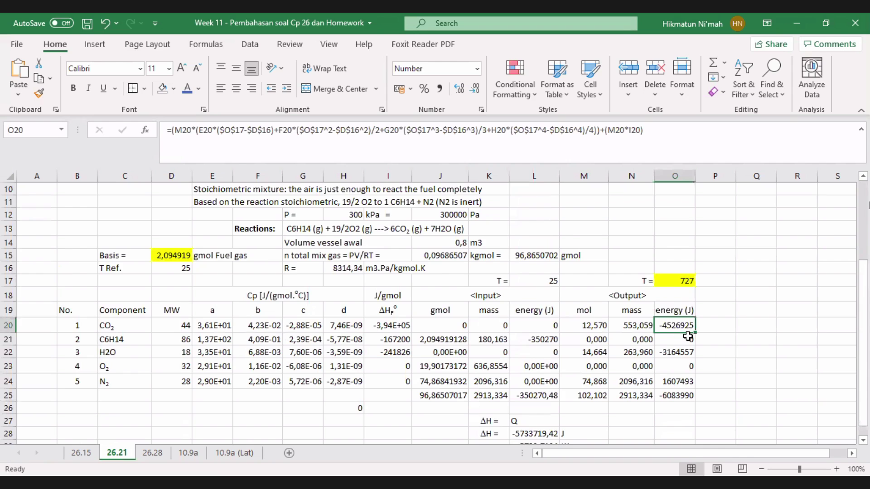
scroll(688, 336, down, 1)
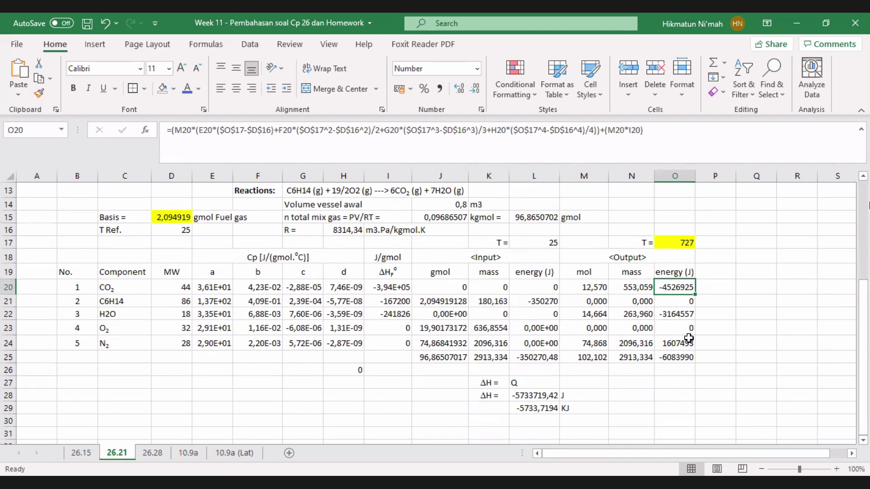
scroll(689, 338, up, 3)
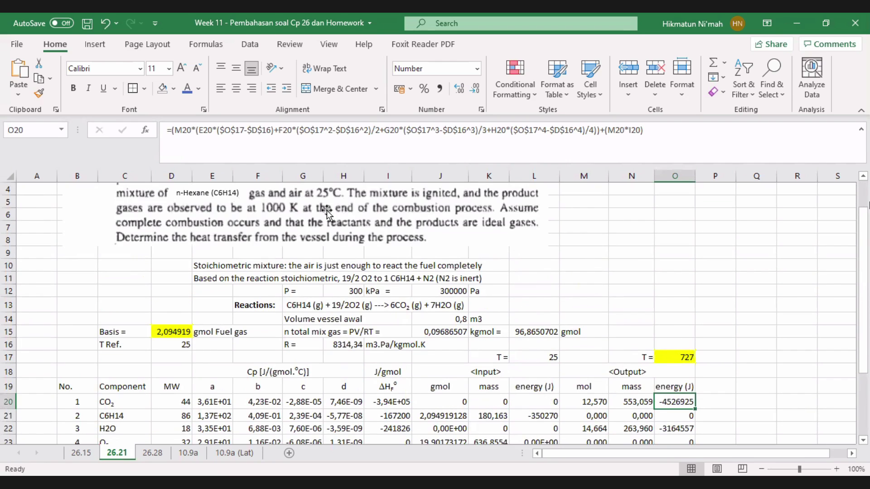
click(688, 358)
scroll(689, 358, down, 1)
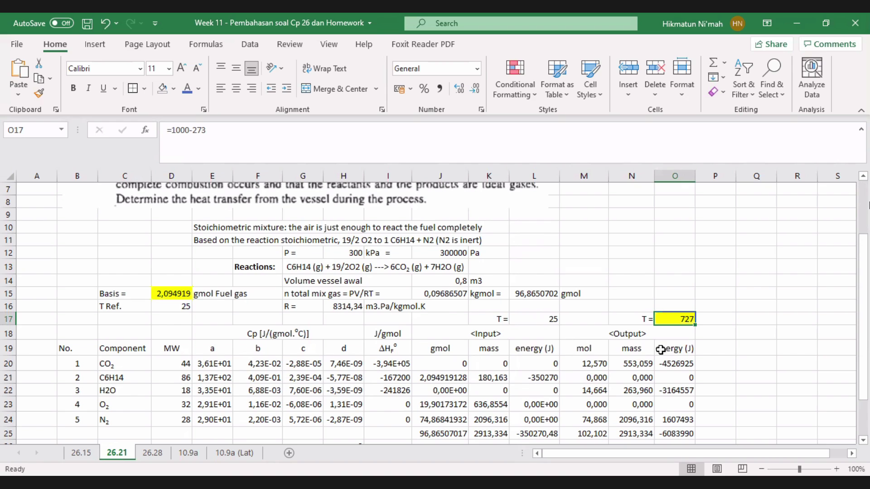
scroll(669, 349, down, 1)
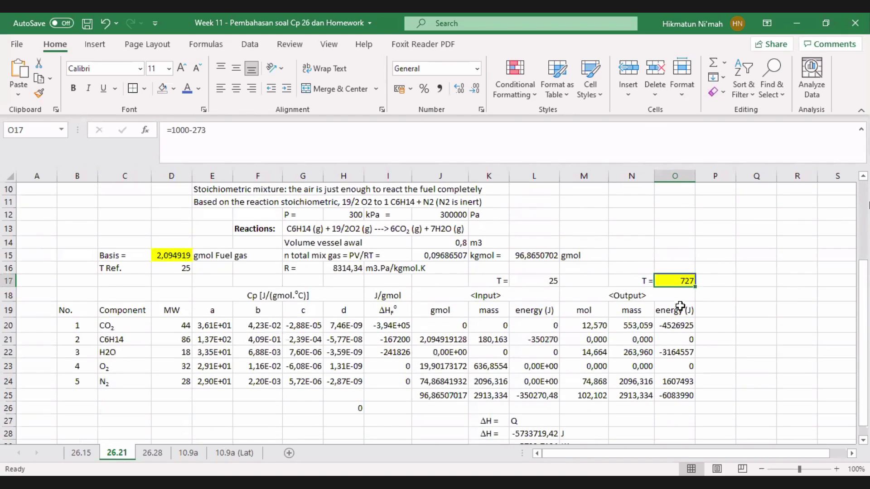
click(683, 326)
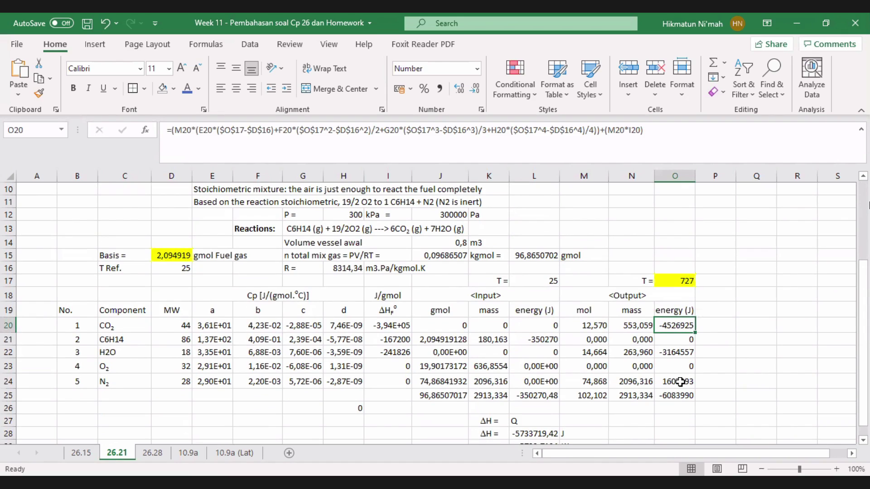
click(685, 397)
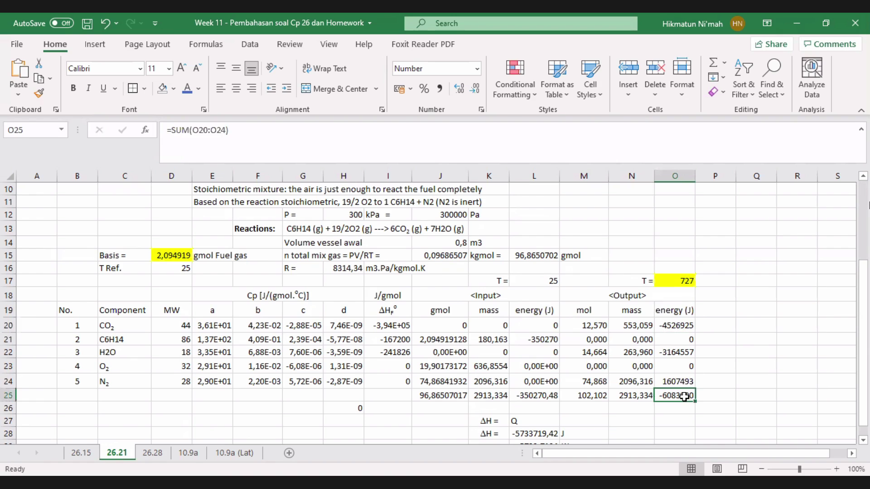
Inspect the input energy total in L25, the ΔH difference formula in L28 and its kJ conversion in L29.
scroll(679, 397, down, 1)
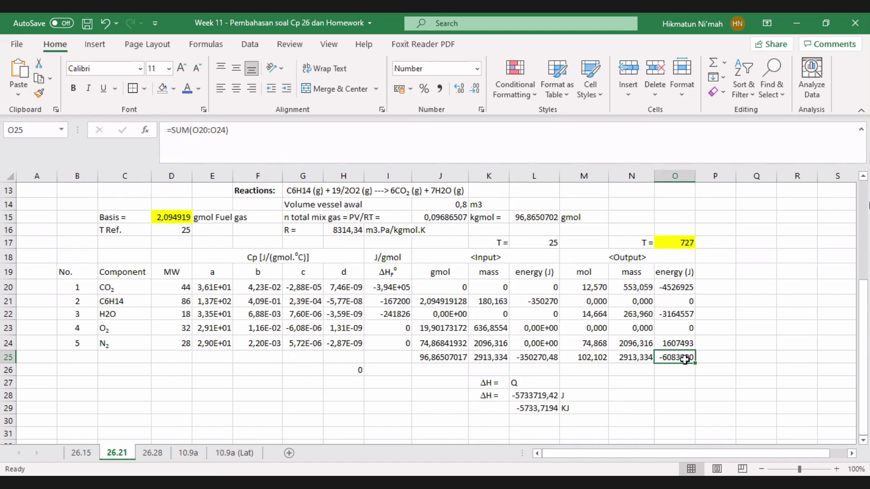
click(528, 358)
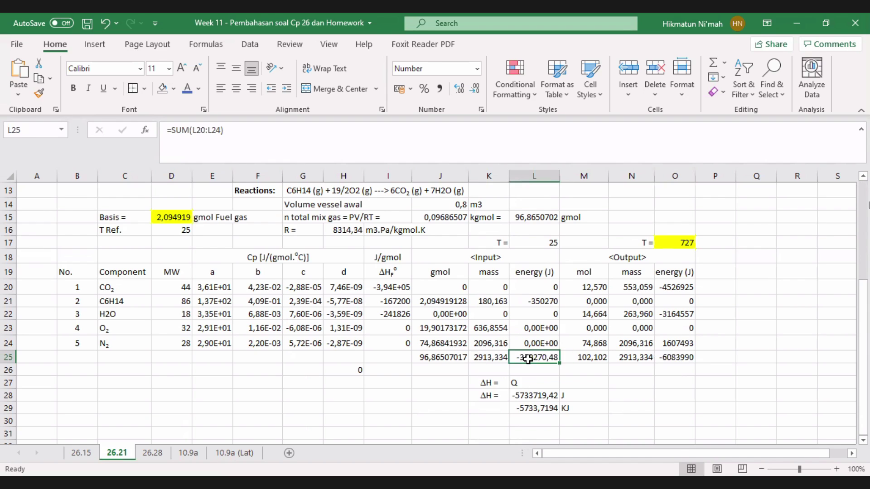
click(533, 397)
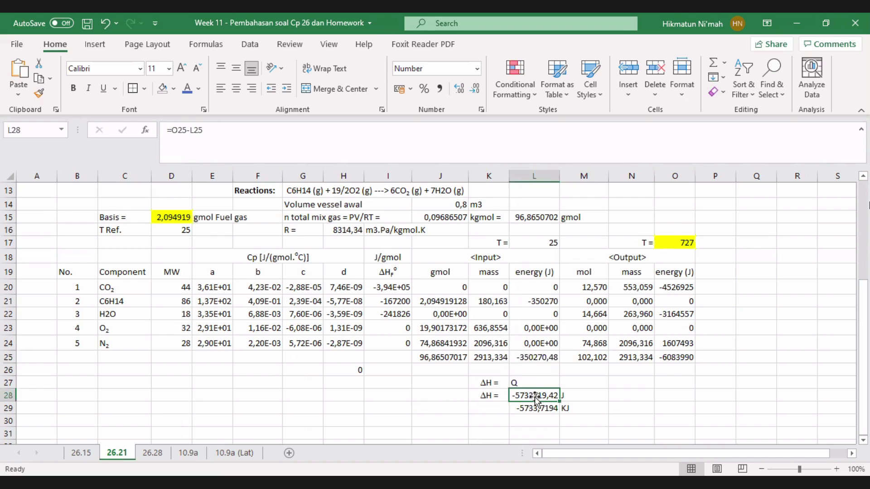
click(432, 136)
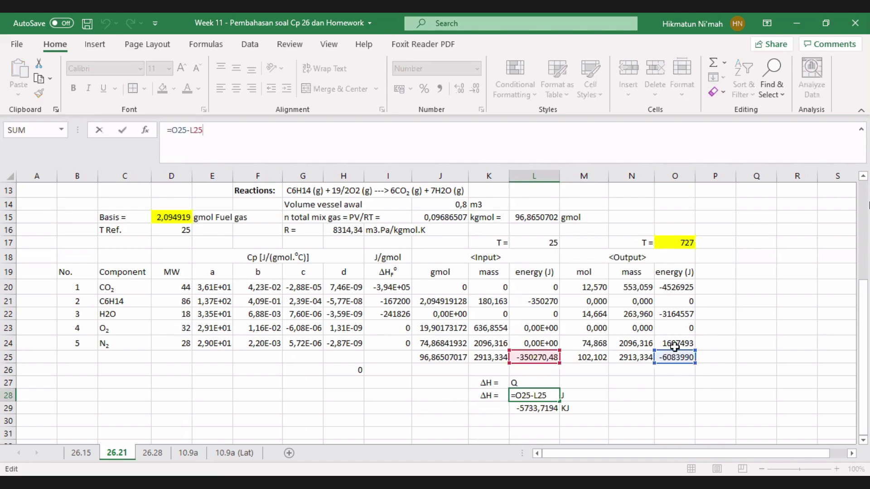
click(541, 411)
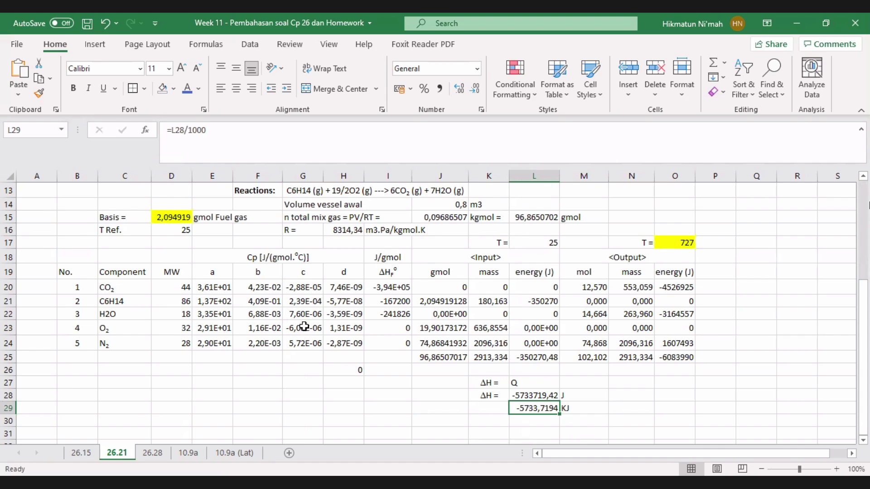
Save the workbook.
scroll(304, 326, up, 1)
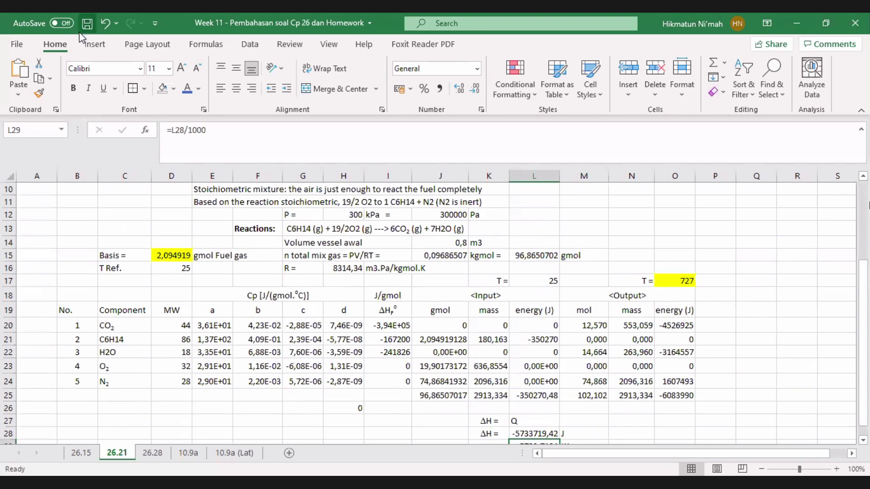
click(87, 27)
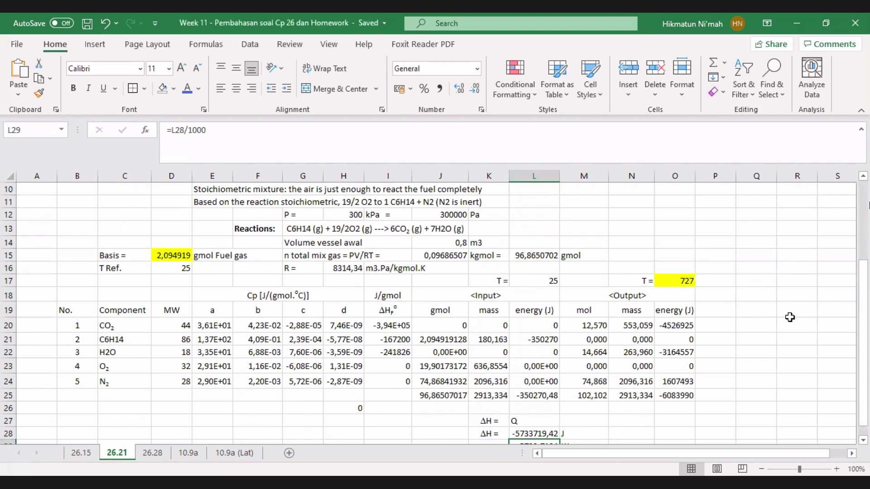
scroll(795, 322, down, 1)
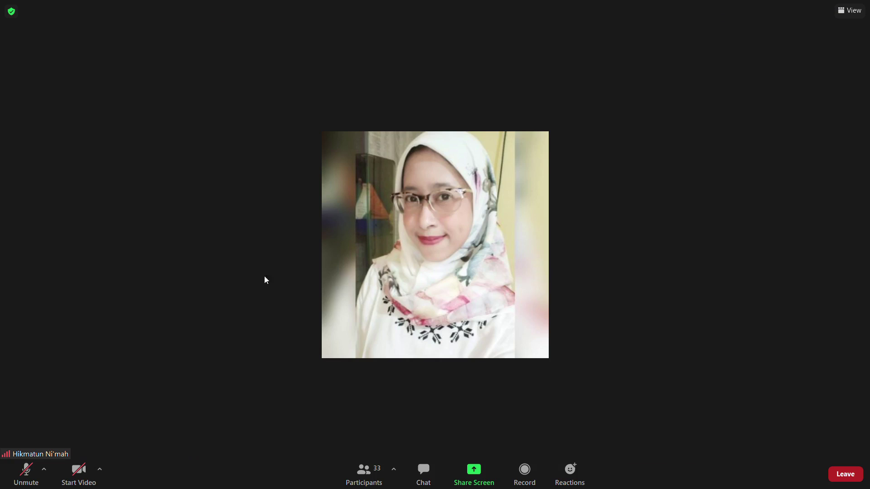
click(26, 473)
click(4, 484)
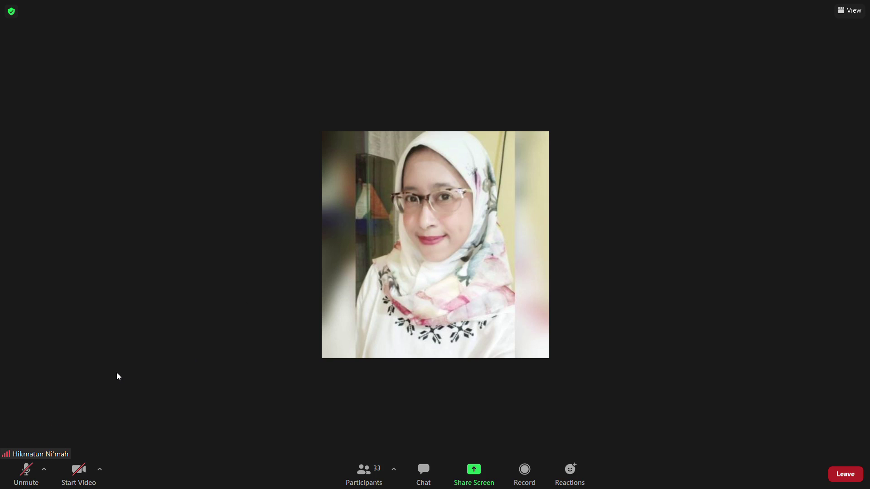